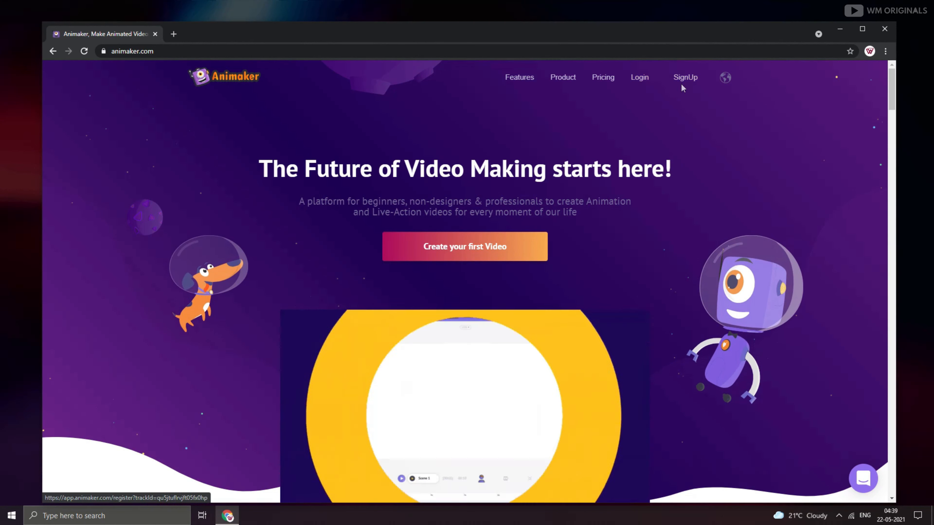
- Look over the Animaker landing page's features, including the character builder, stock media, templates, 4K video and instant resizing
click(686, 83)
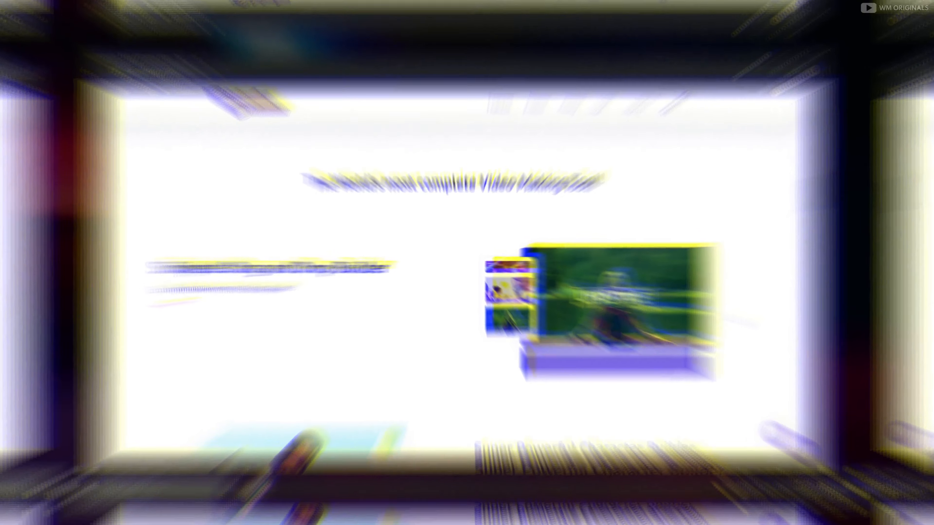
scroll(736, 297, down, 5)
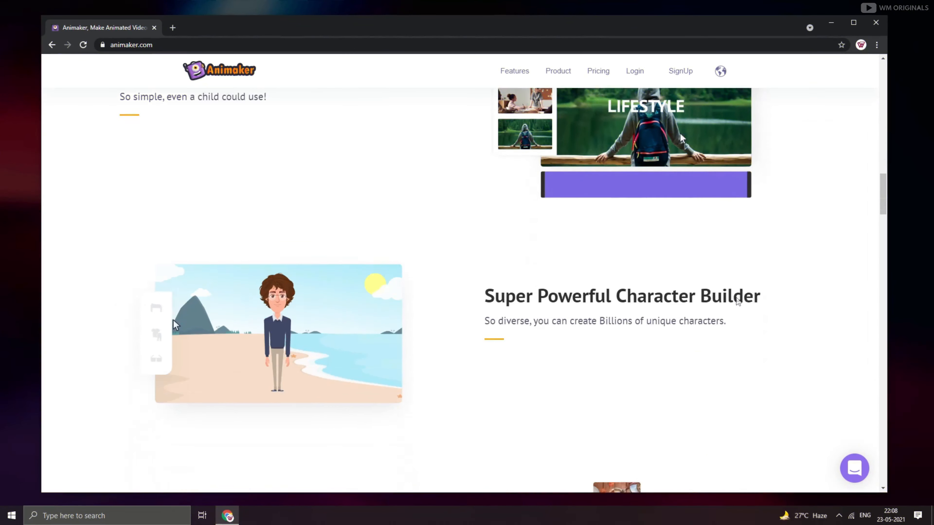
scroll(657, 330, down, 5)
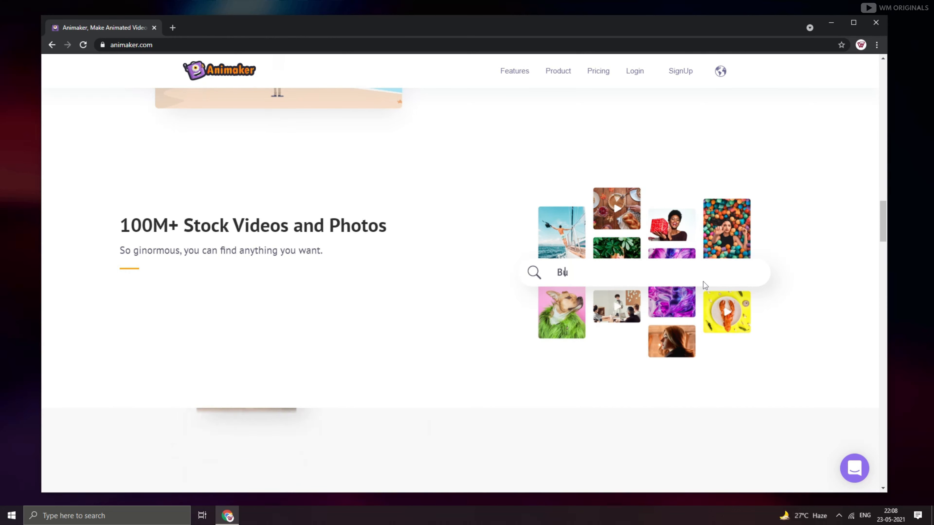
scroll(704, 286, down, 5)
scroll(702, 286, down, 1)
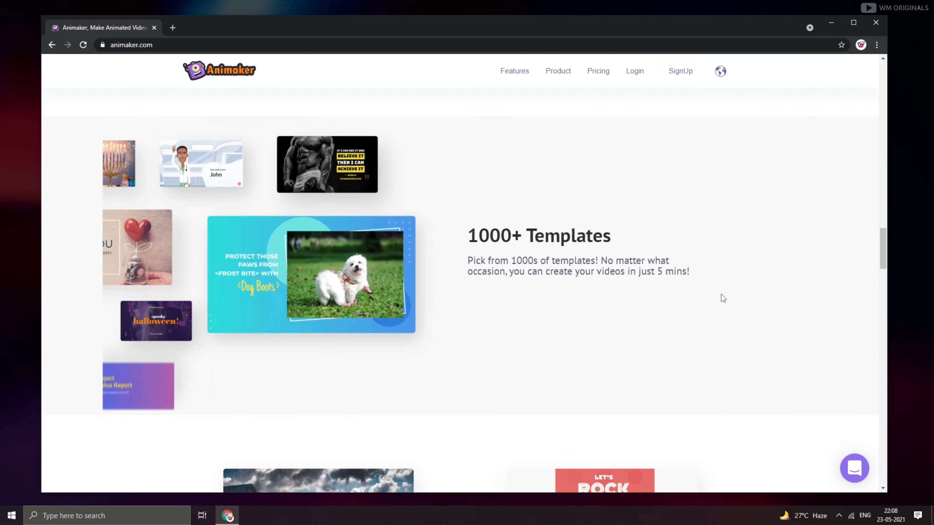
scroll(674, 334, down, 6)
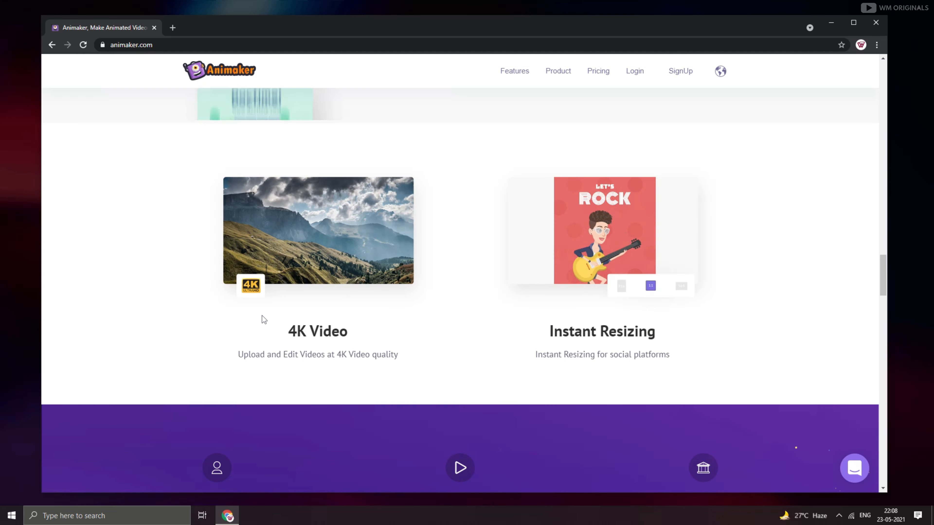
scroll(697, 324, down, 2)
scroll(696, 324, down, 3)
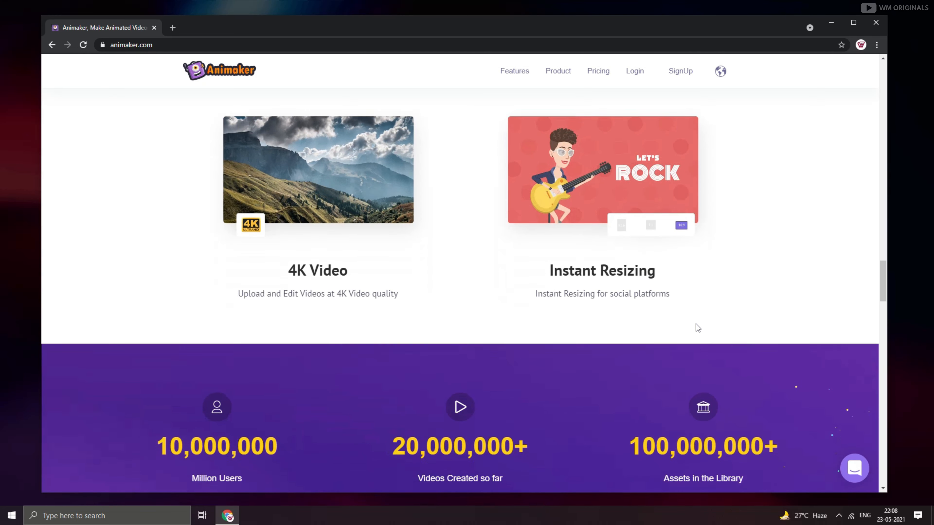
scroll(696, 327, down, 2)
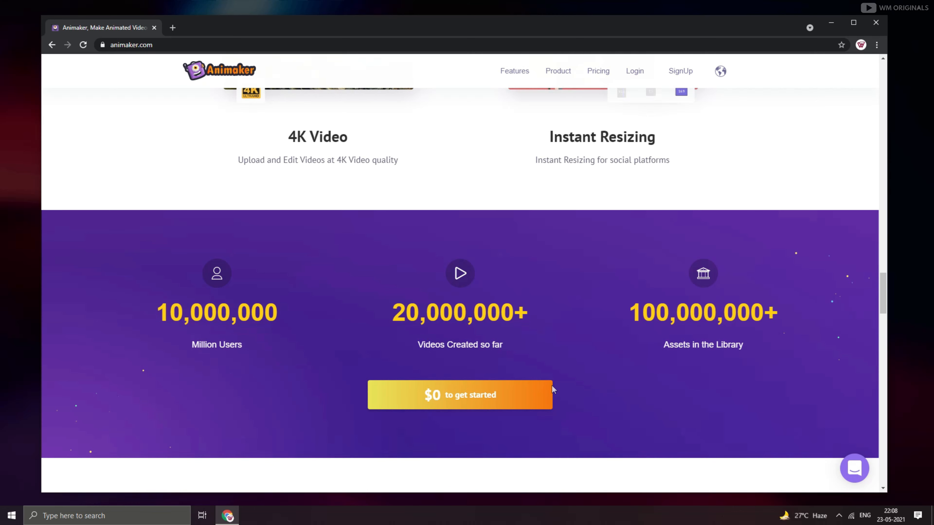
- Start with the $0 plan and sign up for Animaker using a Google account
click(437, 400)
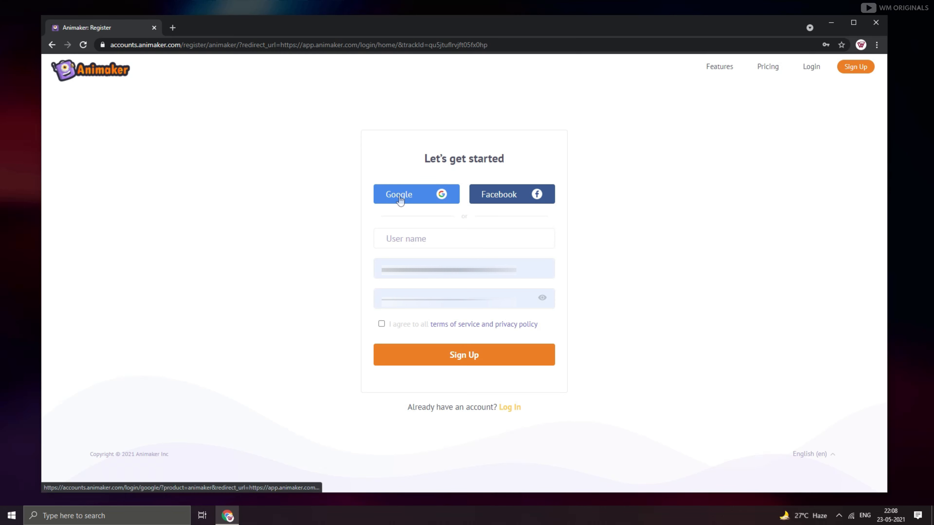
click(400, 197)
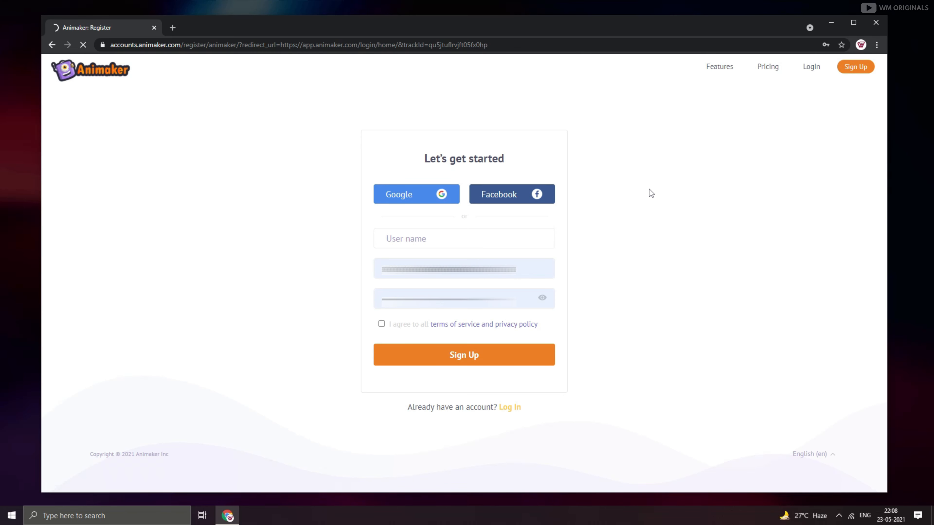
click(459, 259)
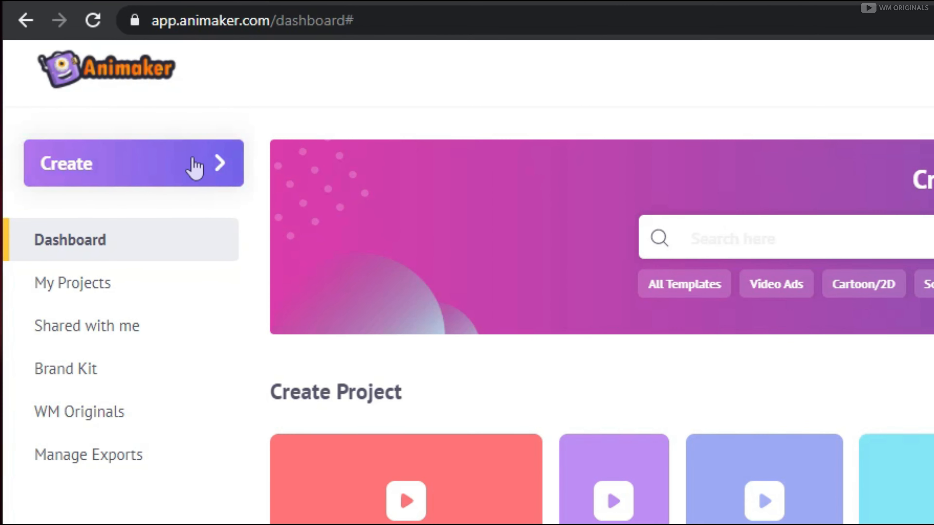
- Start creating a new video from the Animaker dashboard
click(160, 135)
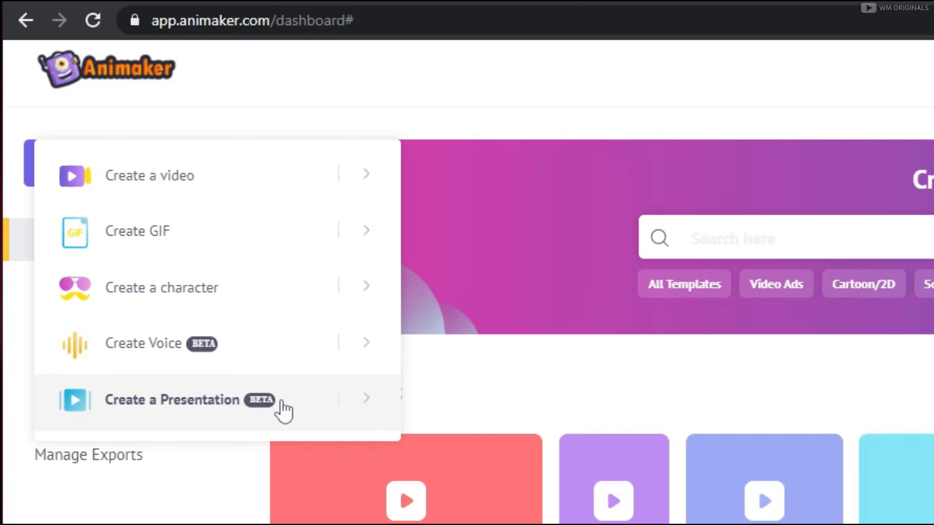
click(183, 173)
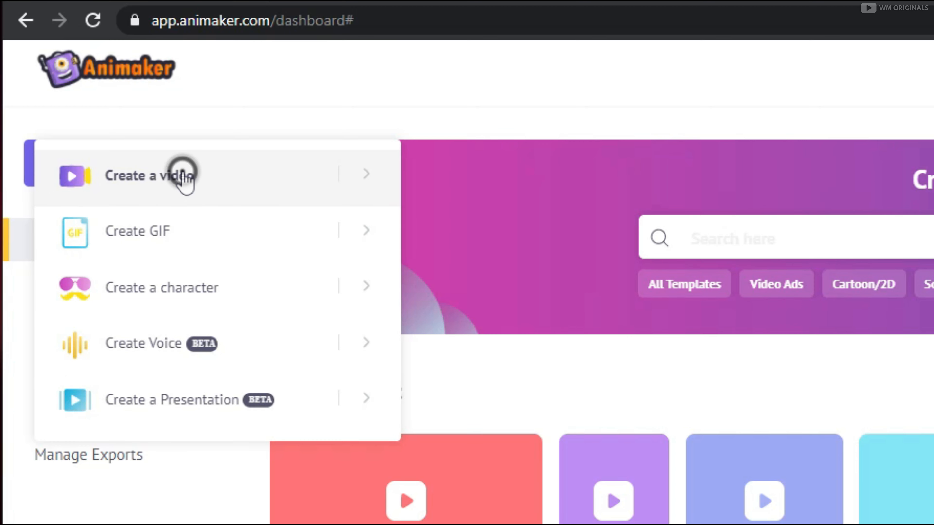
- Browse the video templates and open the green "Hello there!" template with the waving man in the editor
scroll(855, 228, down, 15)
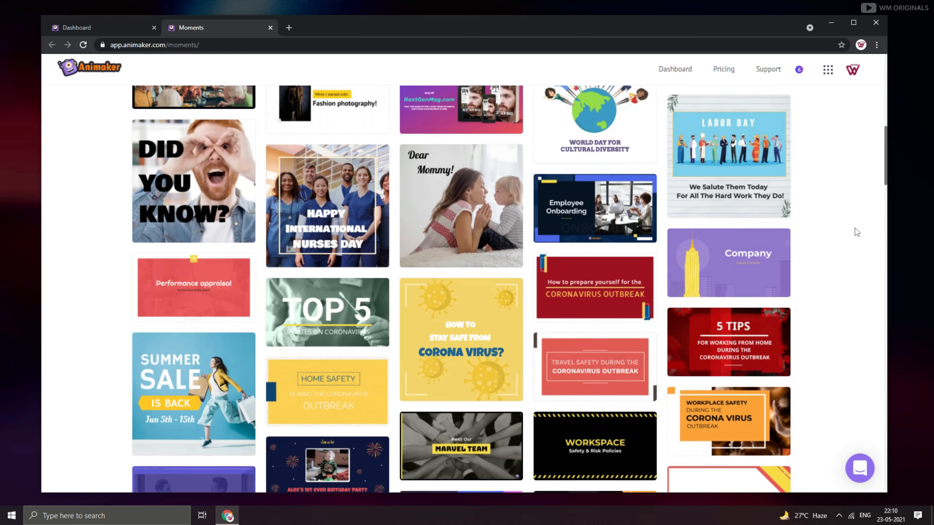
scroll(855, 228, down, 5)
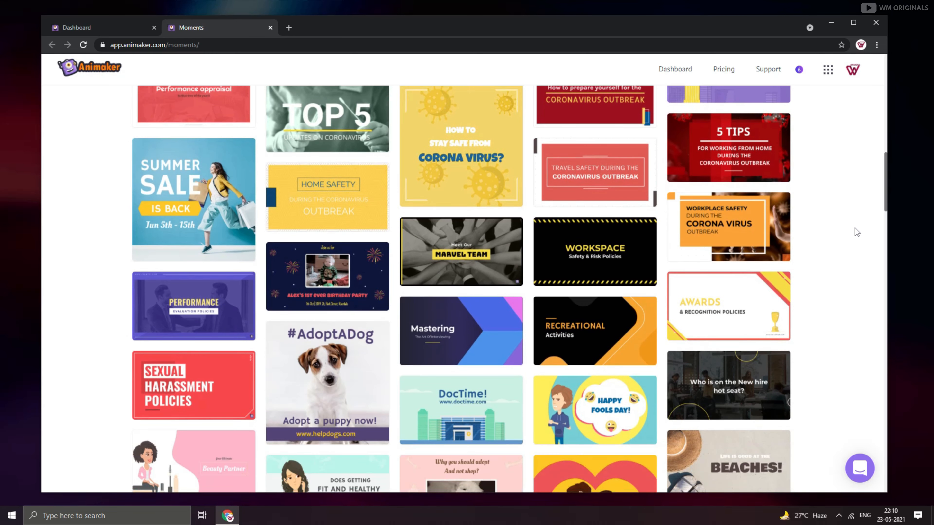
scroll(855, 229, down, 2)
scroll(855, 230, down, 1)
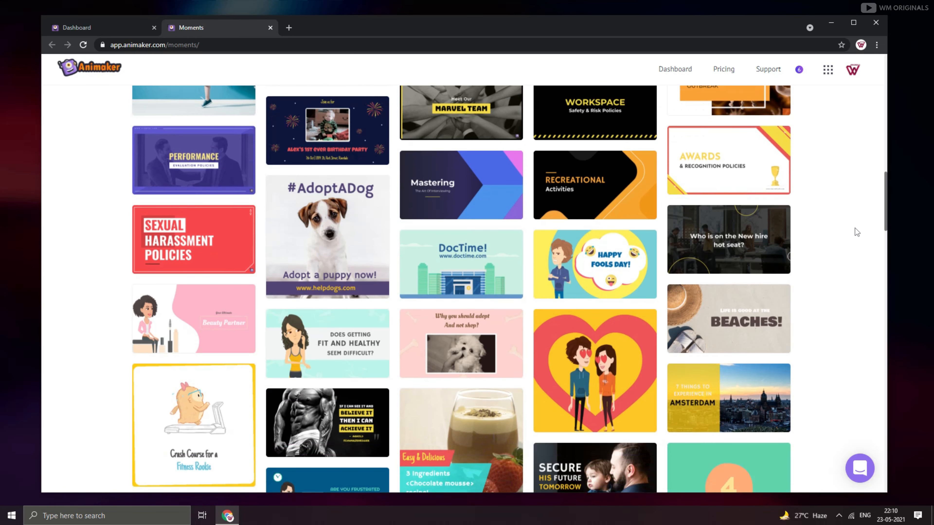
scroll(854, 231, up, 20)
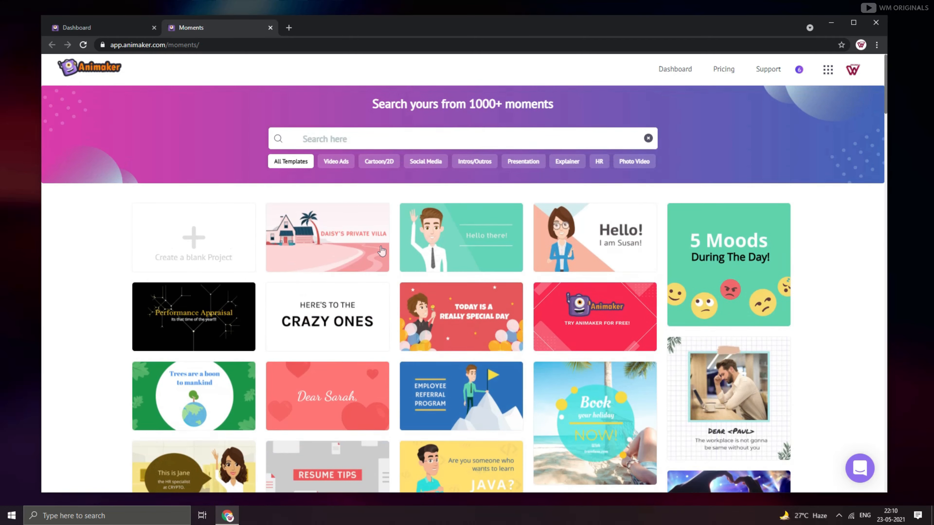
mouse_move(492, 238)
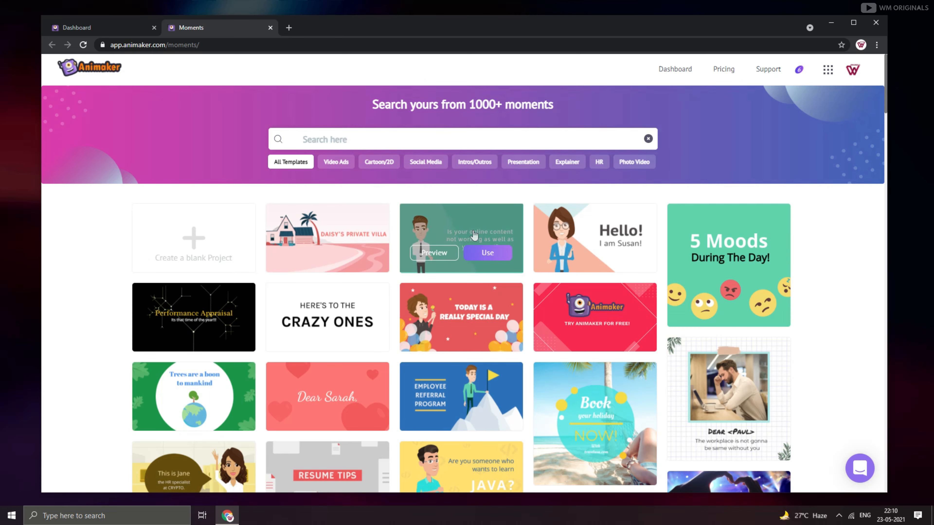
click(433, 254)
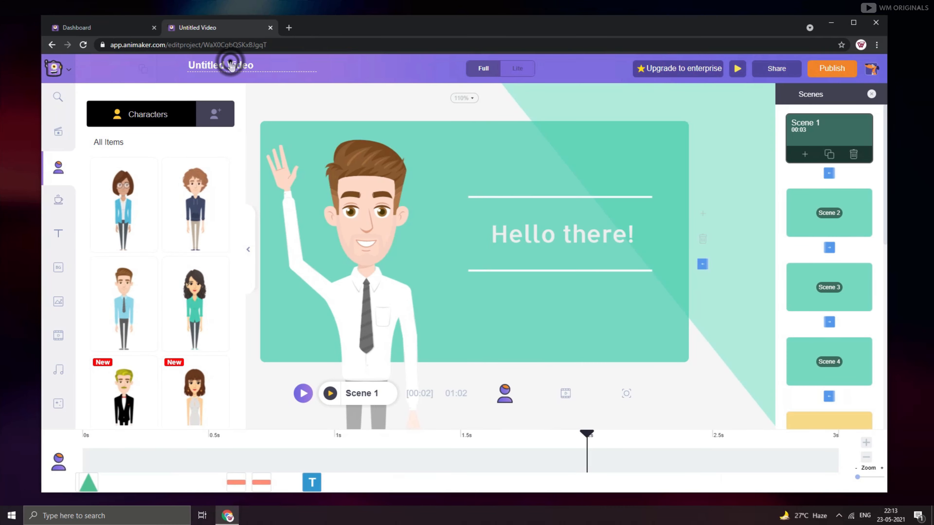
- Try to rename the untitled video project
click(231, 64)
text(W)
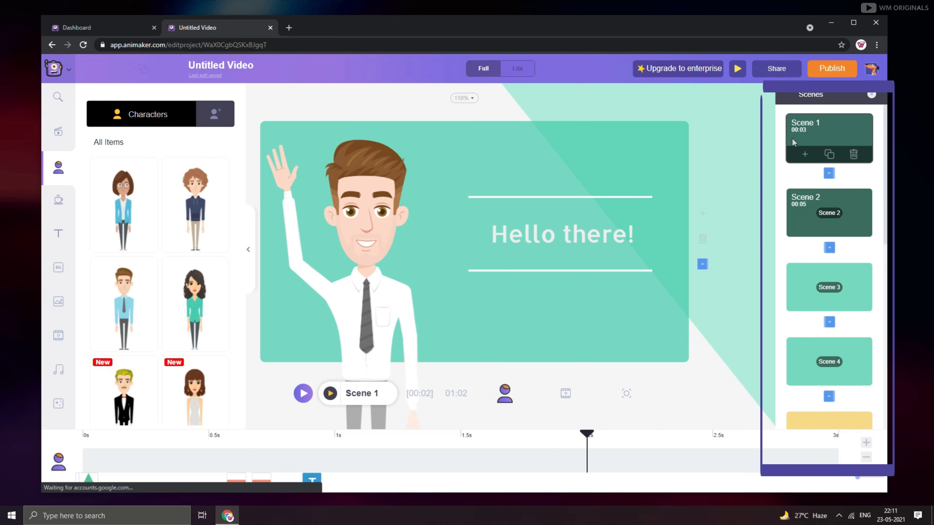
- Look through the project's scene list and the preset characters in the character library
scroll(812, 261, down, 3)
scroll(812, 261, up, 3)
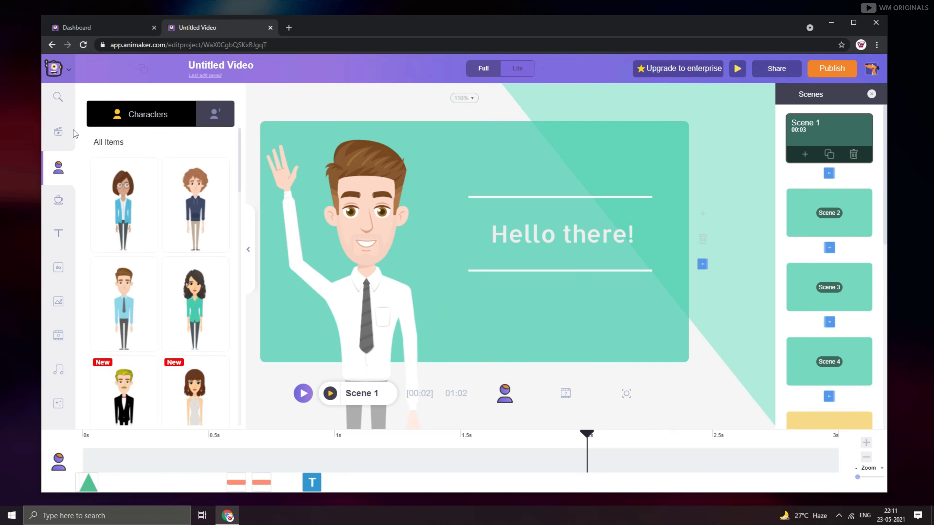
scroll(152, 198, down, 10)
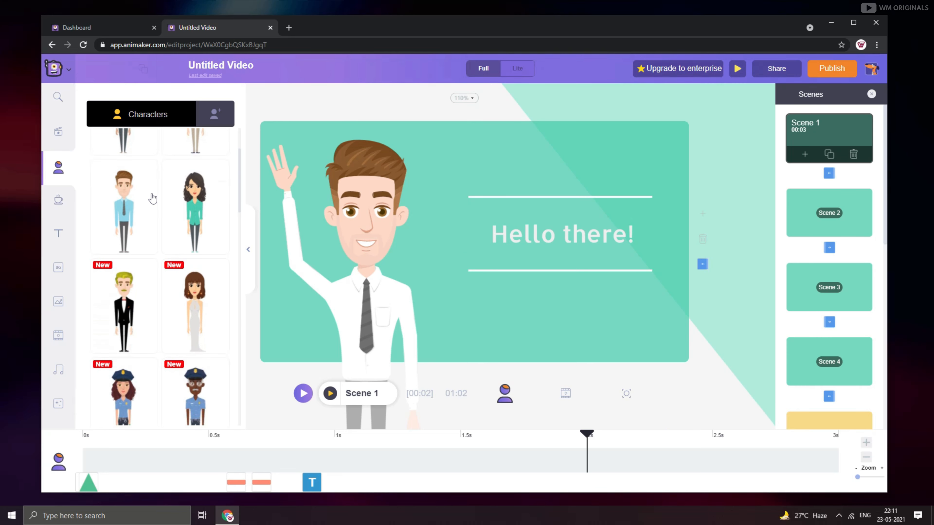
scroll(152, 198, down, 10)
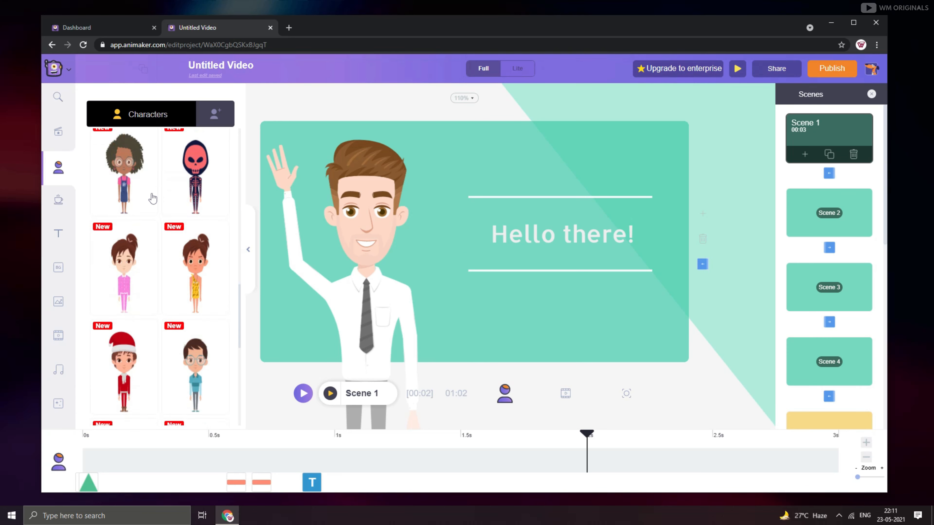
scroll(152, 198, down, 10)
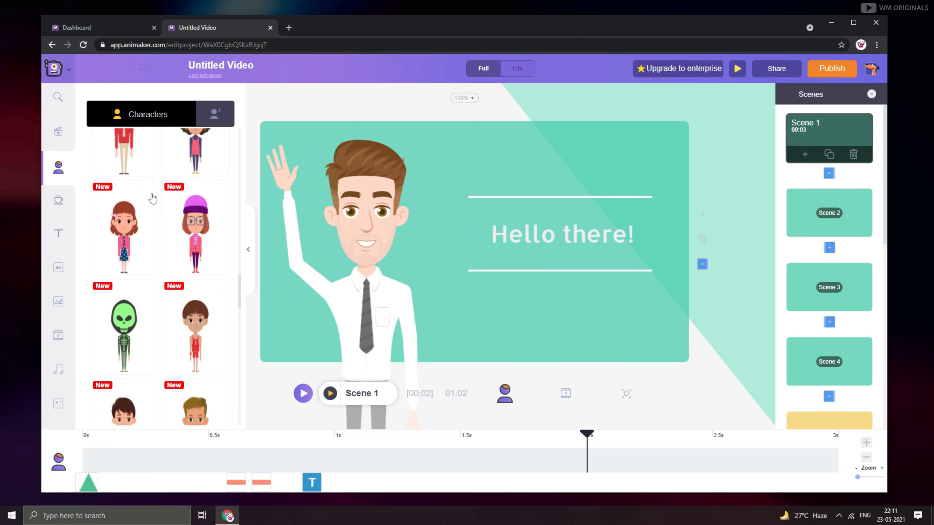
scroll(152, 198, down, 10)
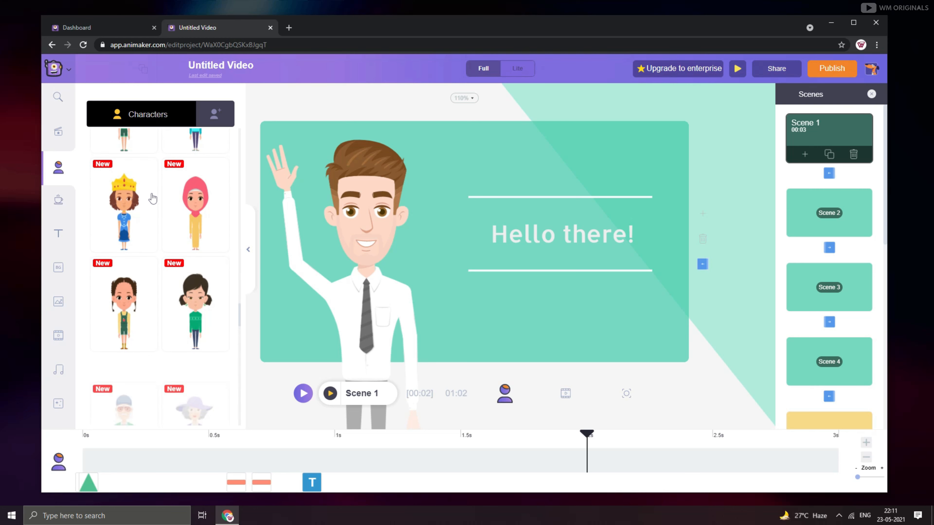
scroll(153, 198, down, 10)
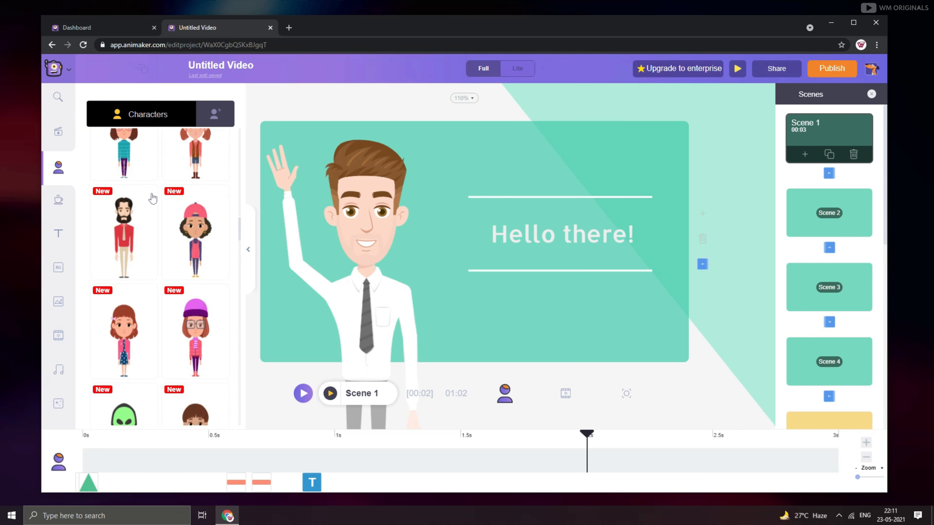
scroll(152, 198, up, 20)
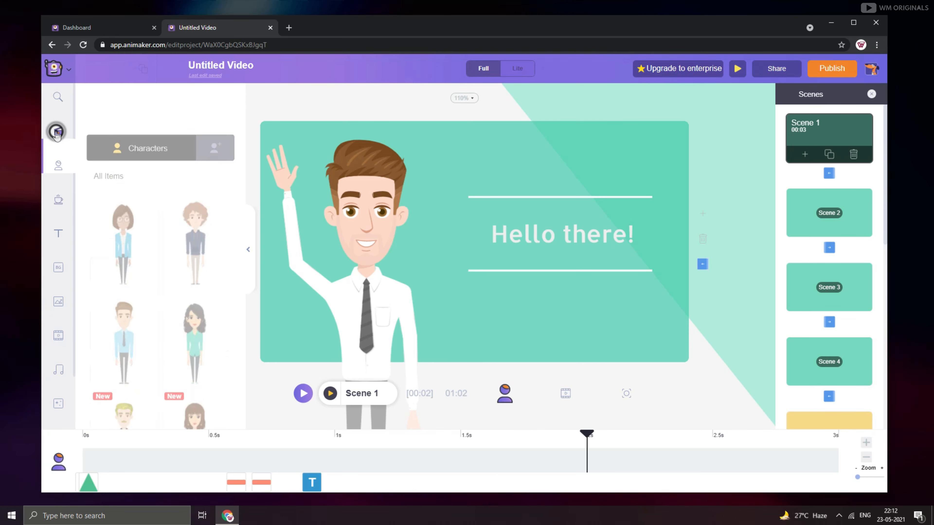
- Browse the ready-made template scenes available in the editor's template library
click(58, 134)
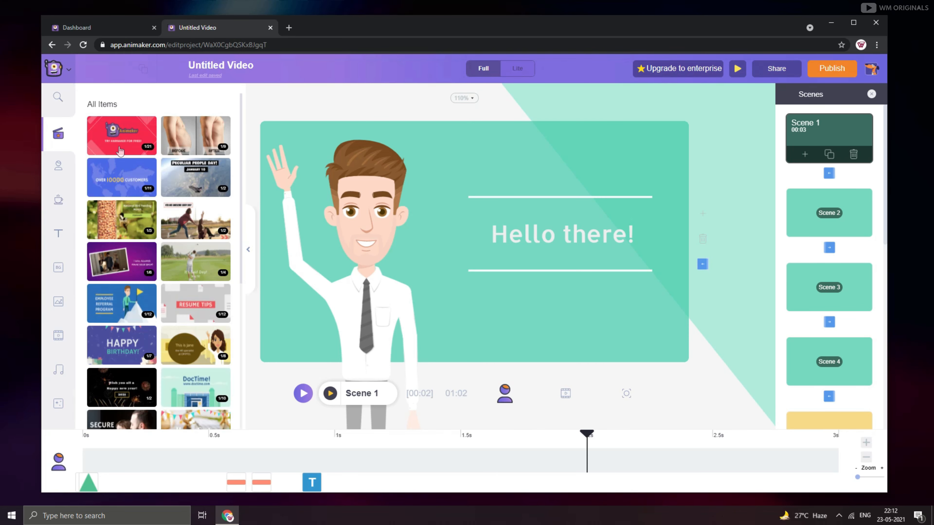
scroll(163, 225, down, 6)
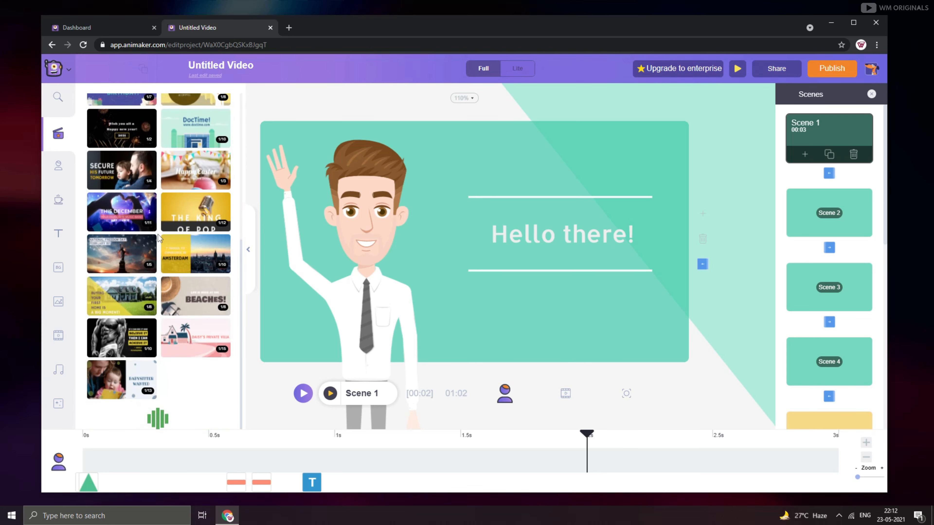
scroll(159, 238, down, 10)
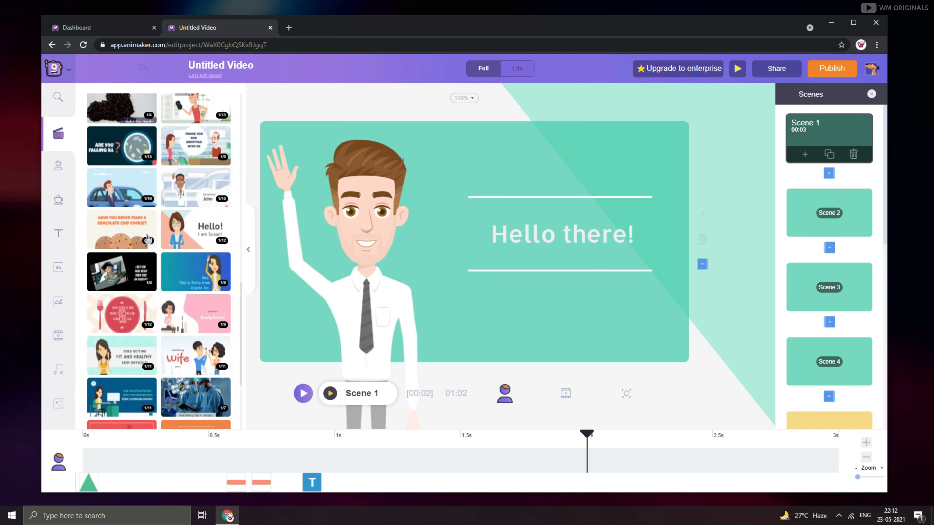
scroll(148, 239, down, 10)
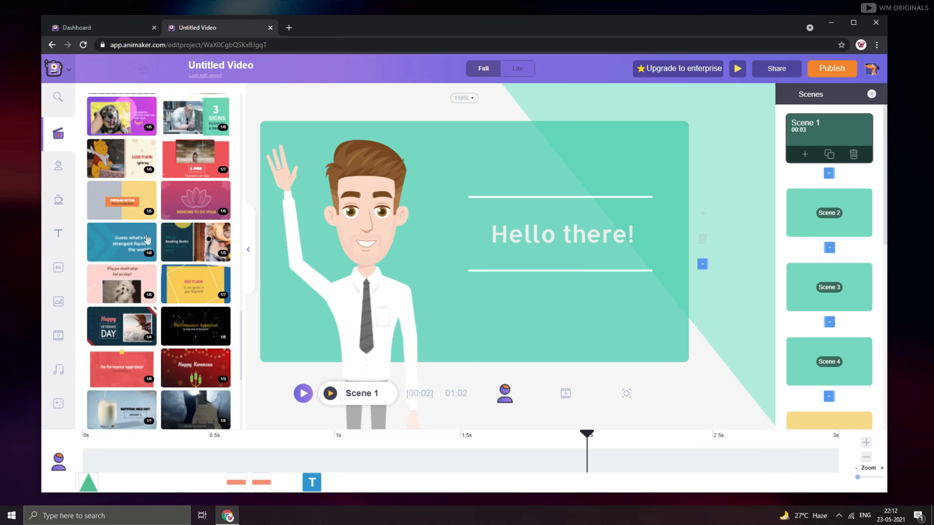
scroll(147, 239, up, 20)
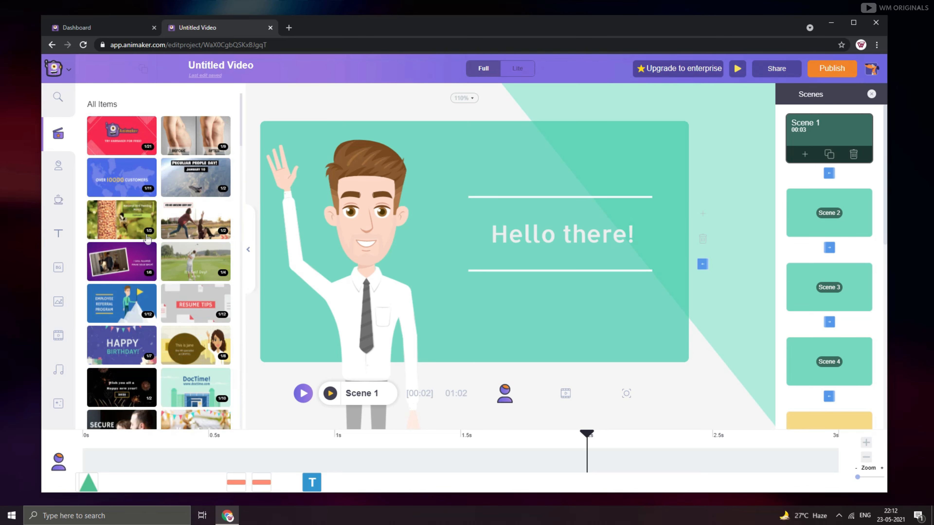
- Look through the properties library's shapes, office items, emoji and stickers
click(52, 201)
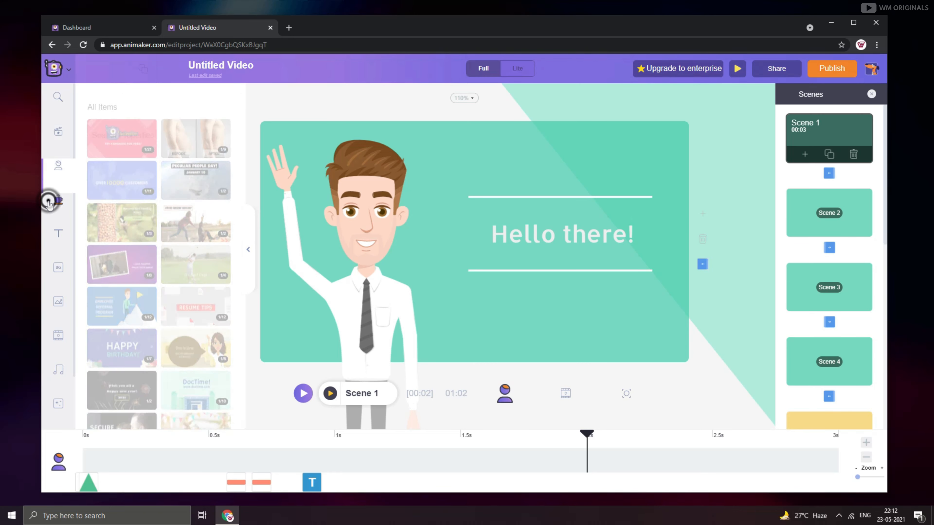
scroll(131, 238, down, 2)
scroll(131, 238, down, 6)
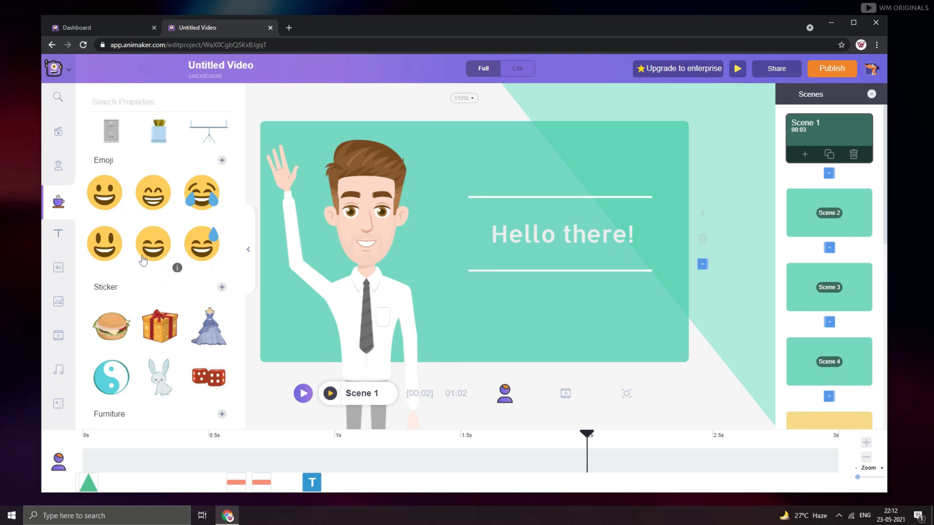
scroll(122, 280, up, 10)
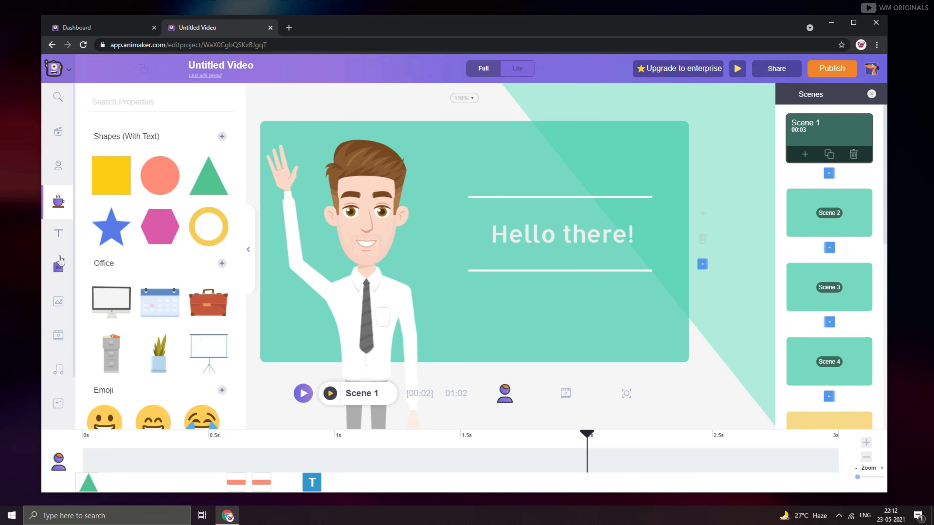
- Look through the ready-made text styles and the background library, including its office, gradient, photo, video, nature and city categories
click(55, 234)
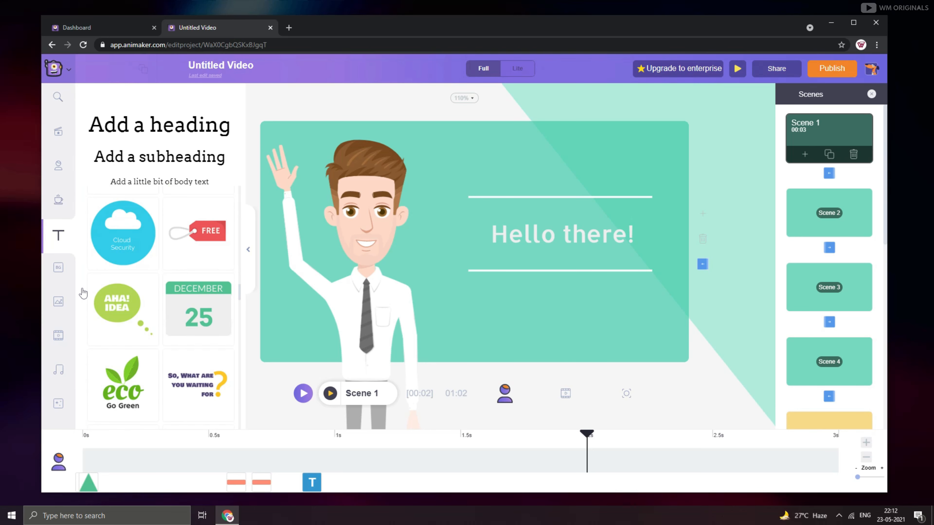
click(63, 279)
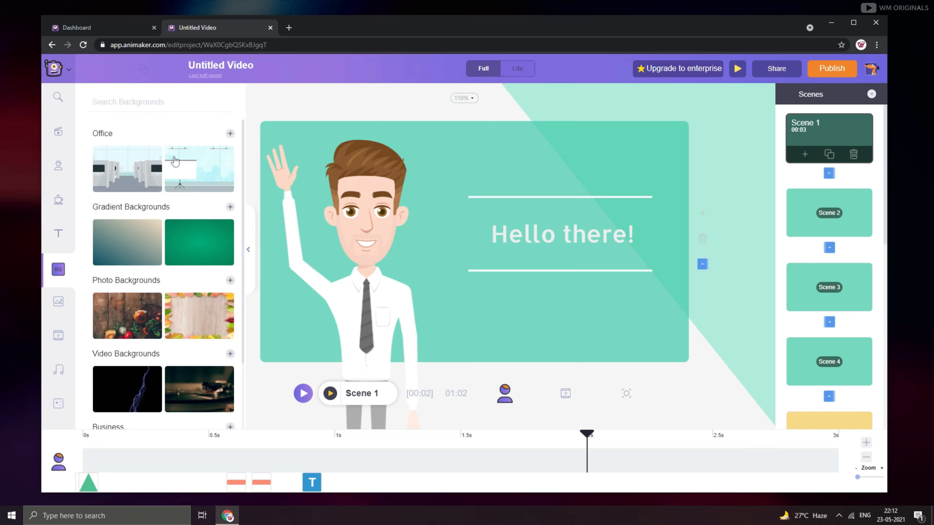
scroll(206, 307, down, 3)
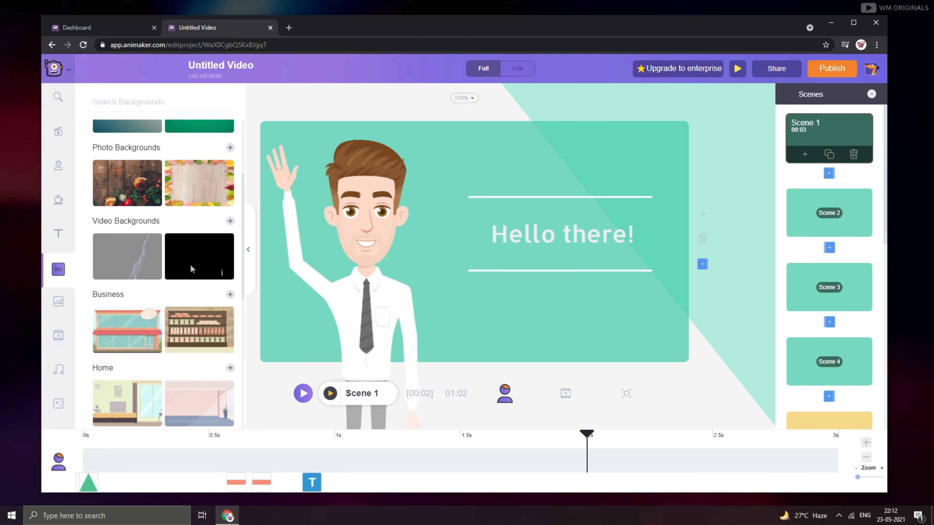
scroll(116, 276, down, 1)
scroll(199, 278, down, 2)
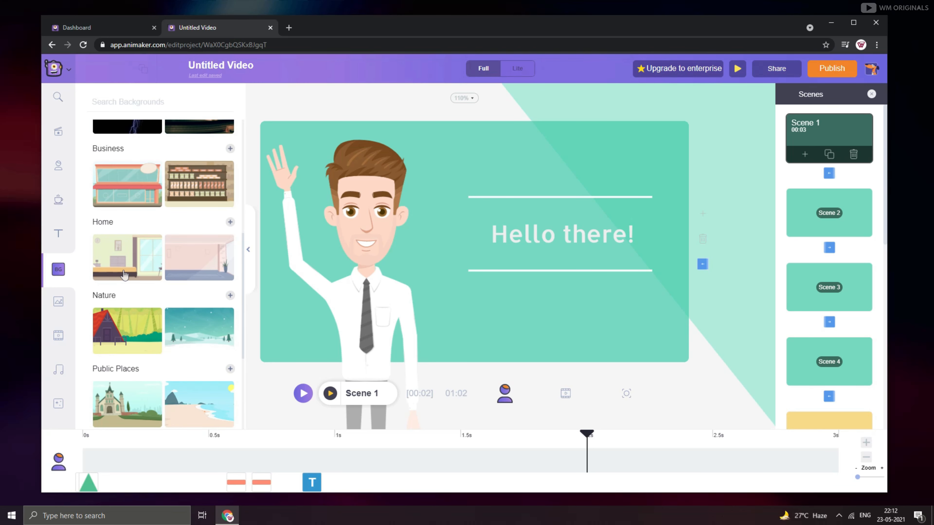
scroll(137, 249, down, 2)
scroll(133, 291, down, 3)
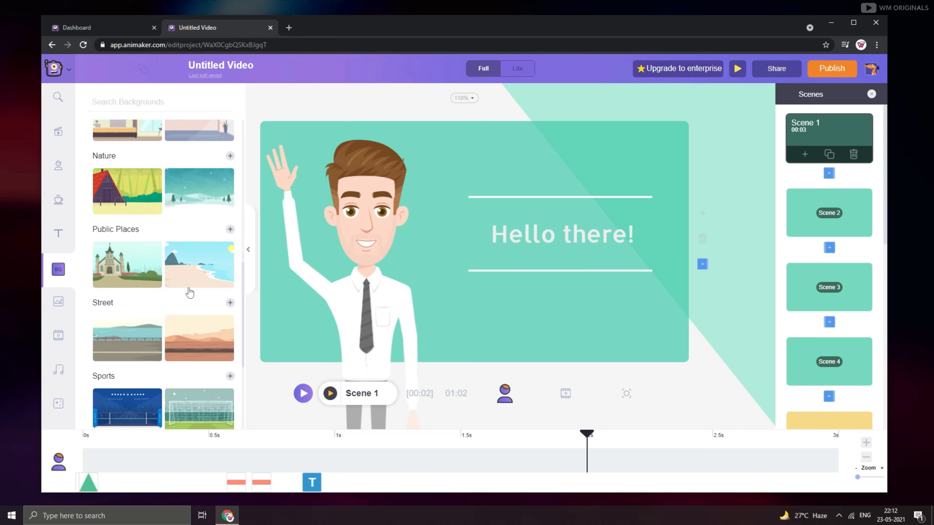
scroll(142, 317, down, 1)
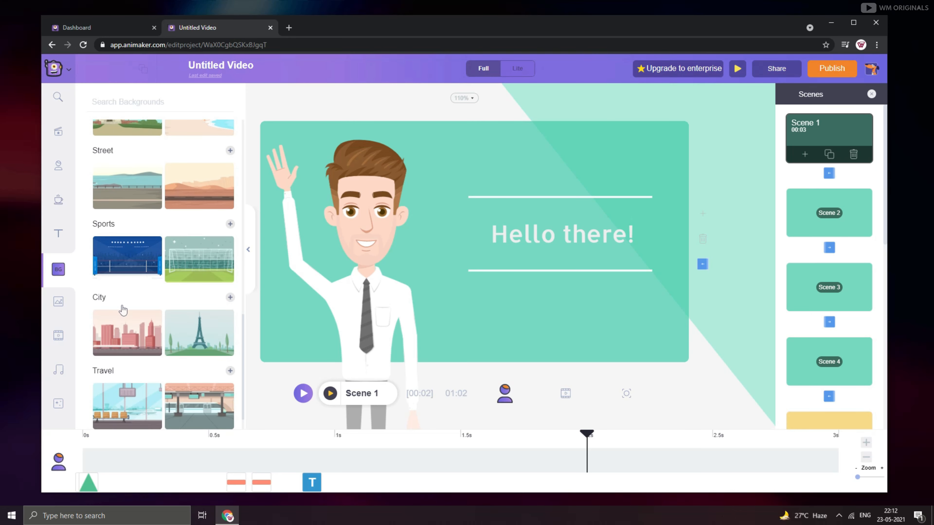
scroll(162, 309, down, 2)
scroll(176, 307, down, 8)
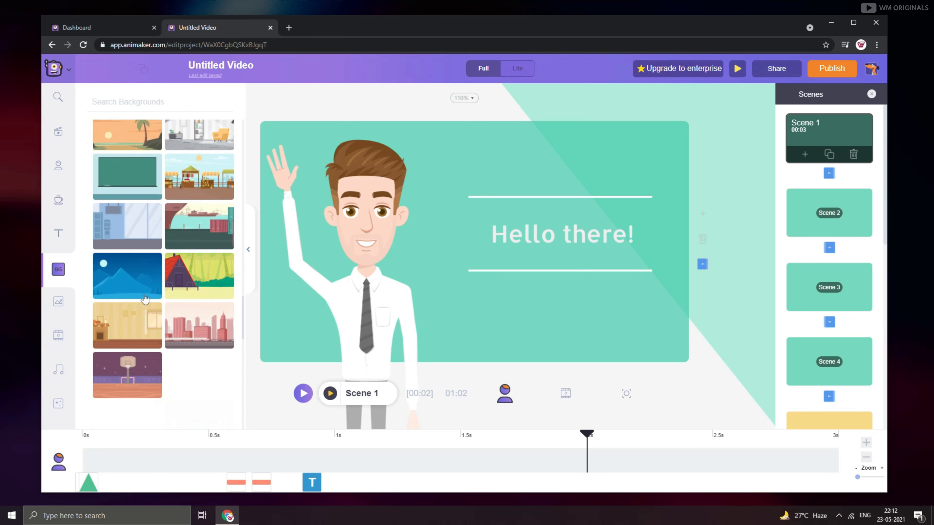
scroll(145, 299, down, 4)
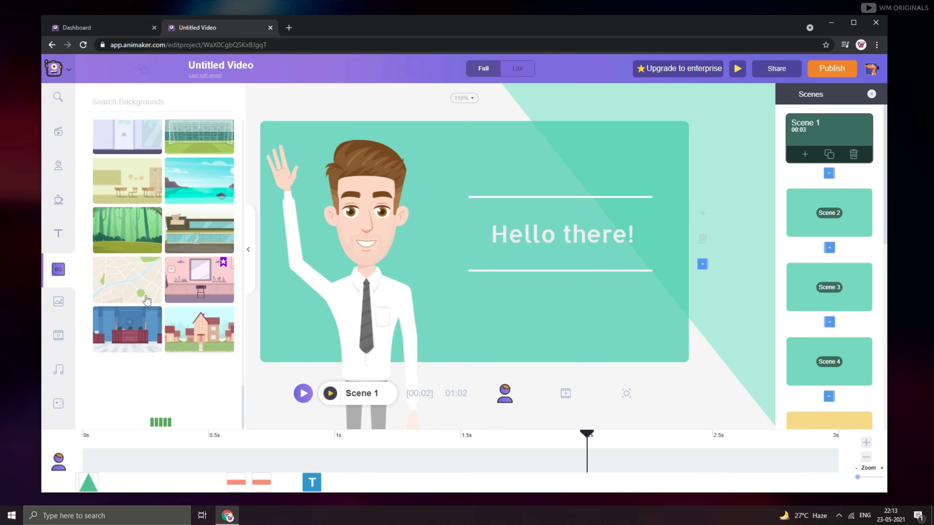
scroll(146, 298, up, 15)
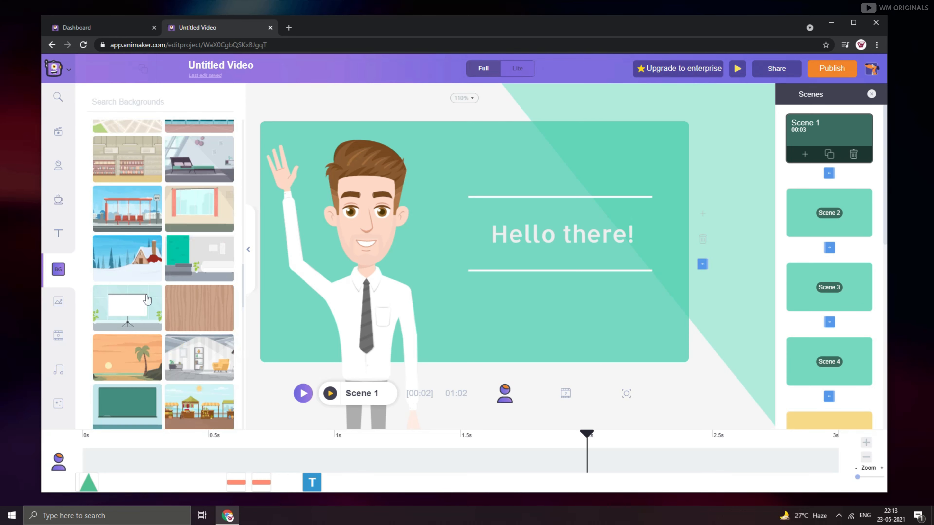
scroll(147, 298, up, 10)
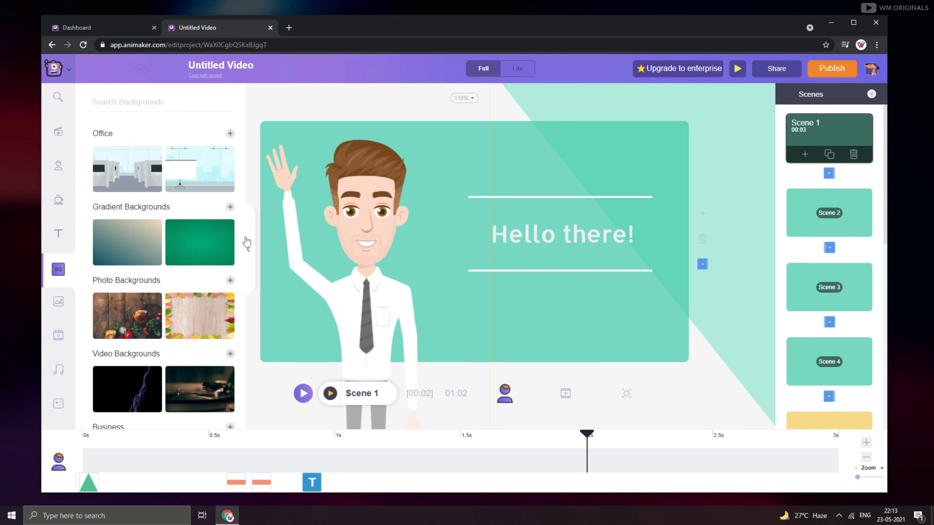
- Look through the stock images and the stock videos available in the editor's libraries
click(51, 307)
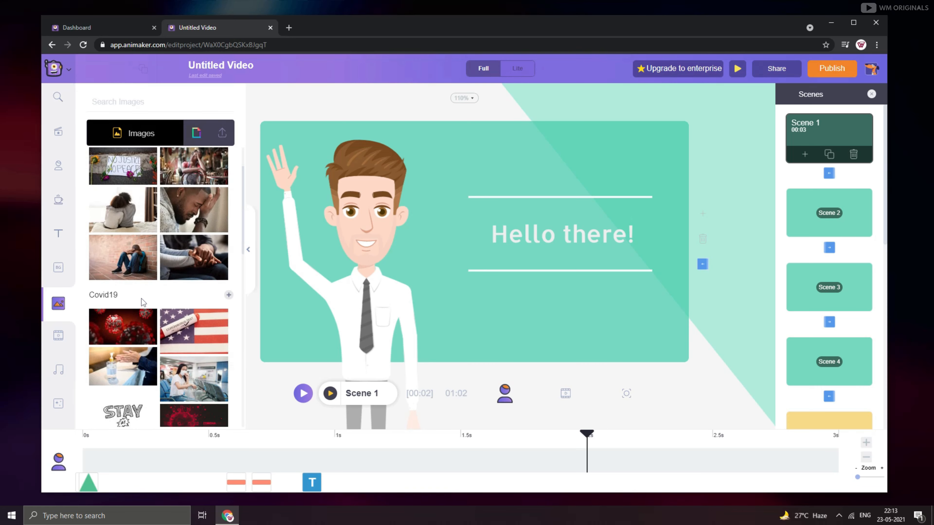
click(56, 337)
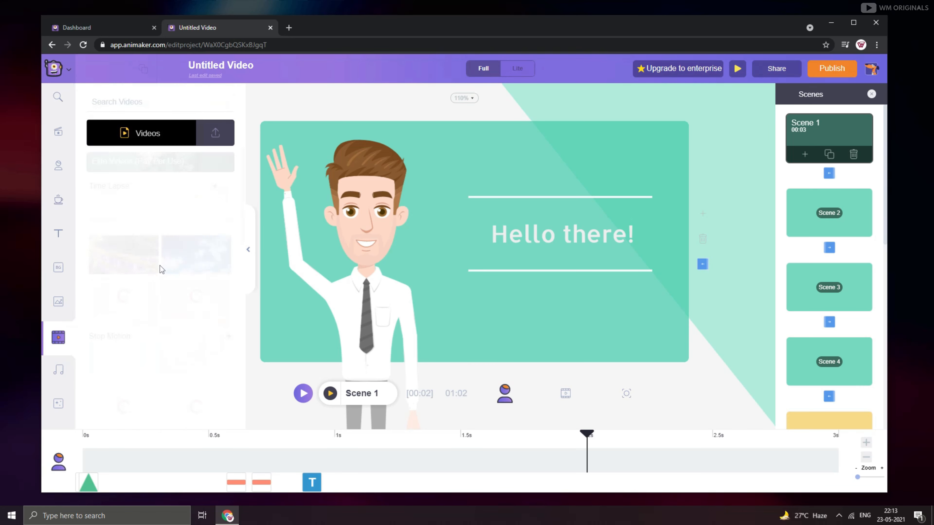
scroll(162, 293, down, 10)
scroll(162, 293, down, 8)
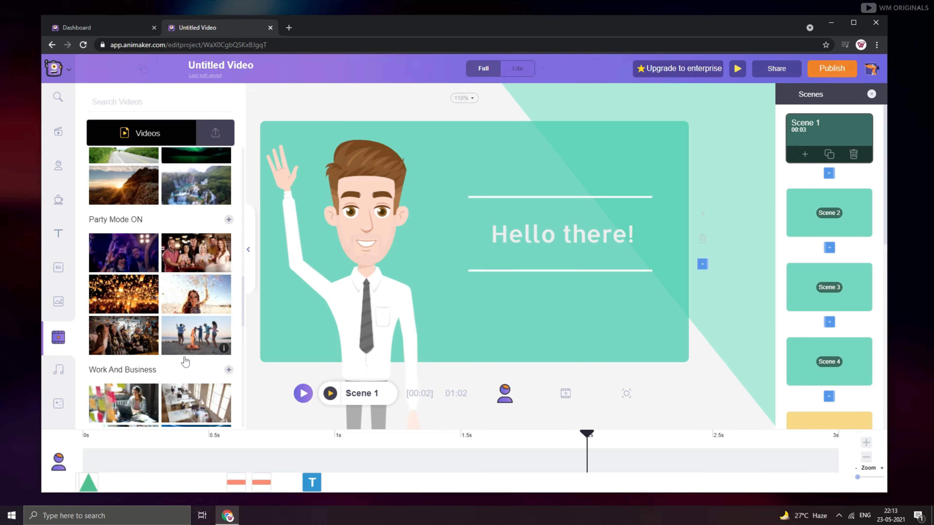
- Look through the music tracks and the animated effects, and open the uploads section
click(58, 371)
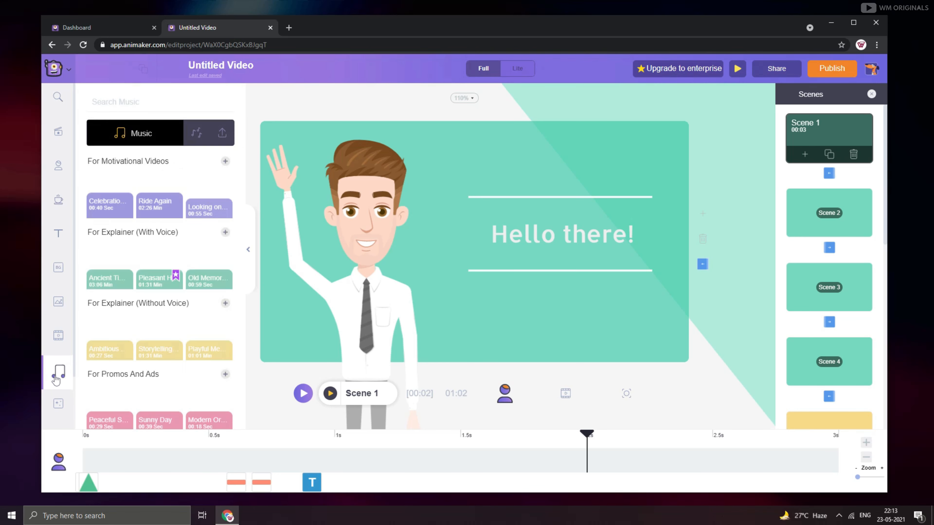
mouse_move(102, 186)
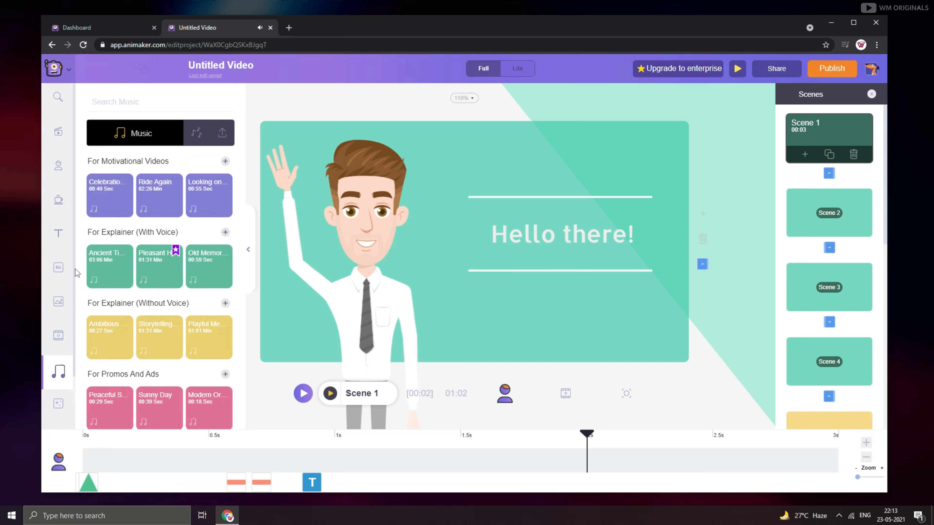
scroll(92, 317, down, 10)
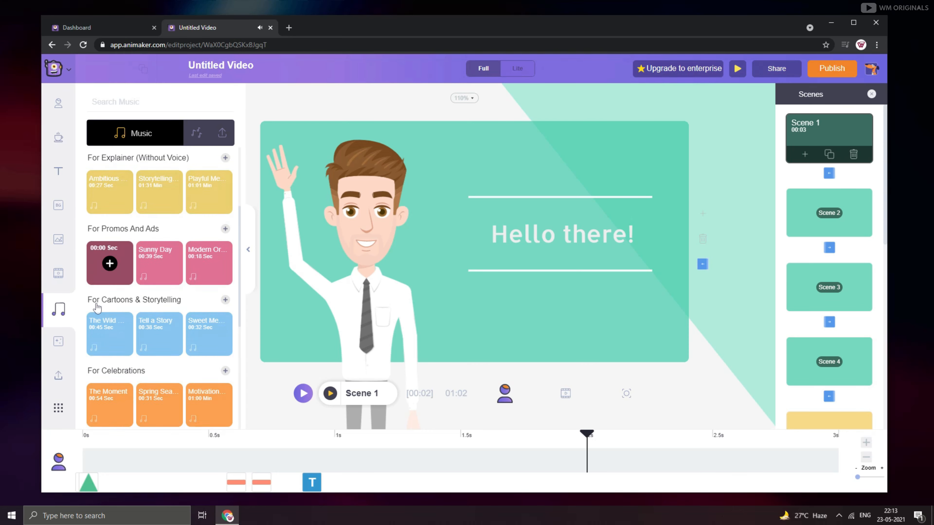
click(58, 343)
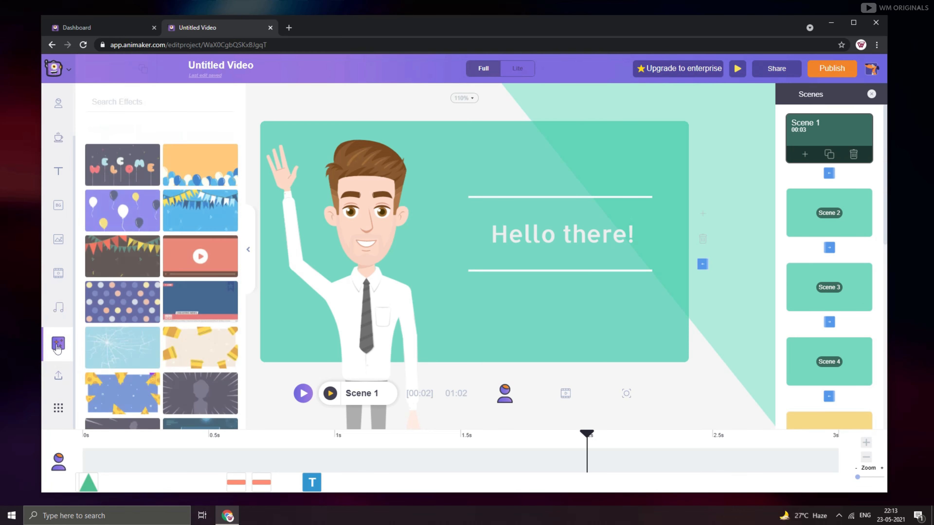
scroll(110, 250, down, 10)
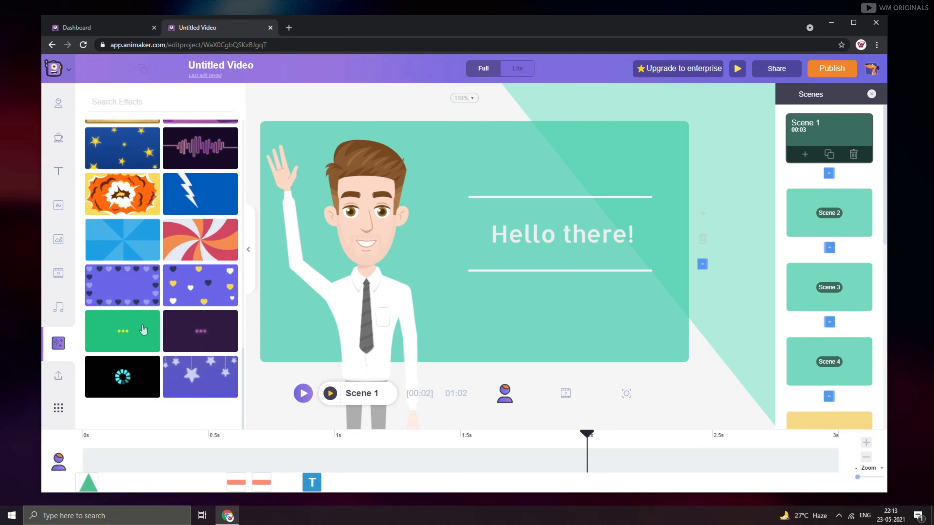
scroll(142, 328, down, 10)
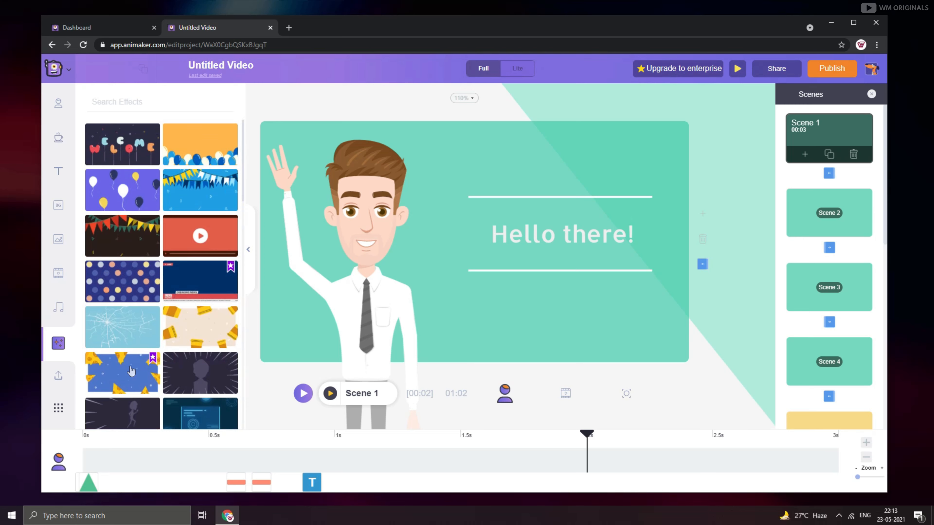
click(58, 376)
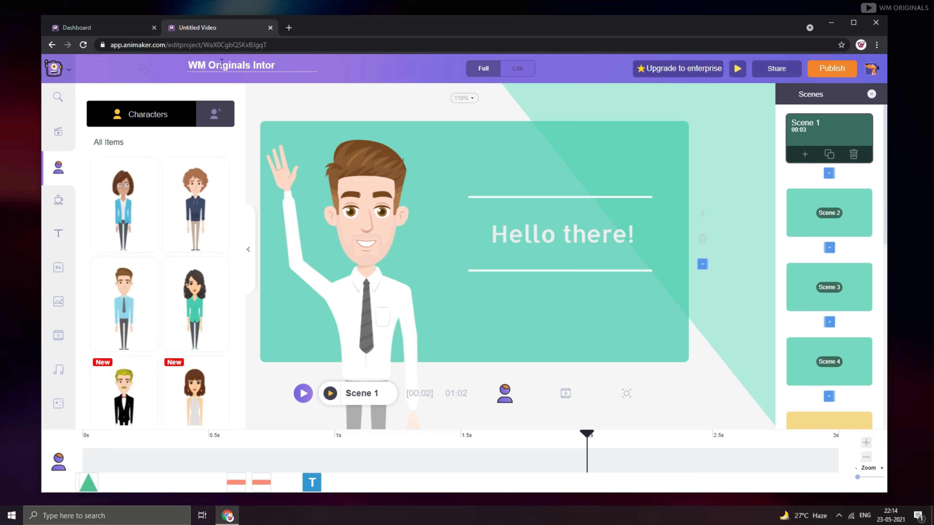
- Replace the "Hello there!" text in Scene 1 with "Hello Folks," and "Welcome to WM Originals" on a new line
click(497, 236)
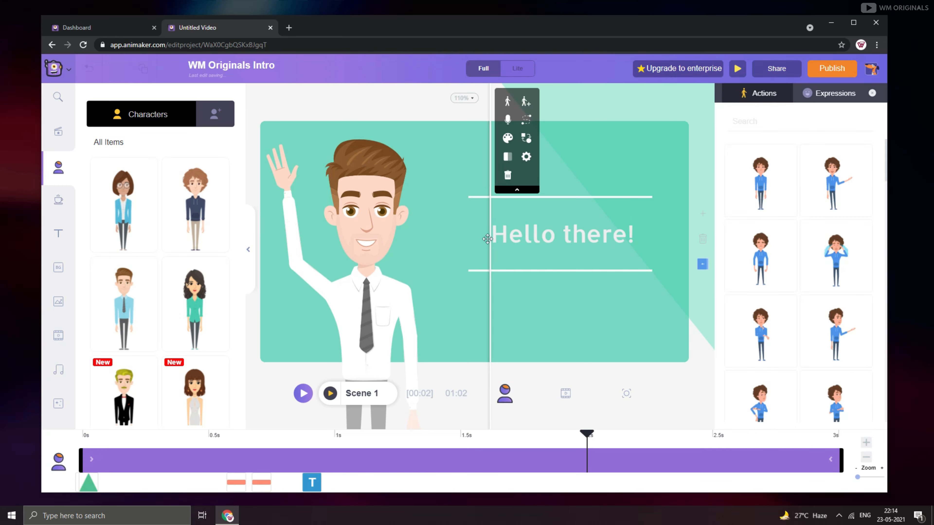
double_click(496, 235)
text(Hello Folks,)
key(Return)
text(Welcome to WM Originals)
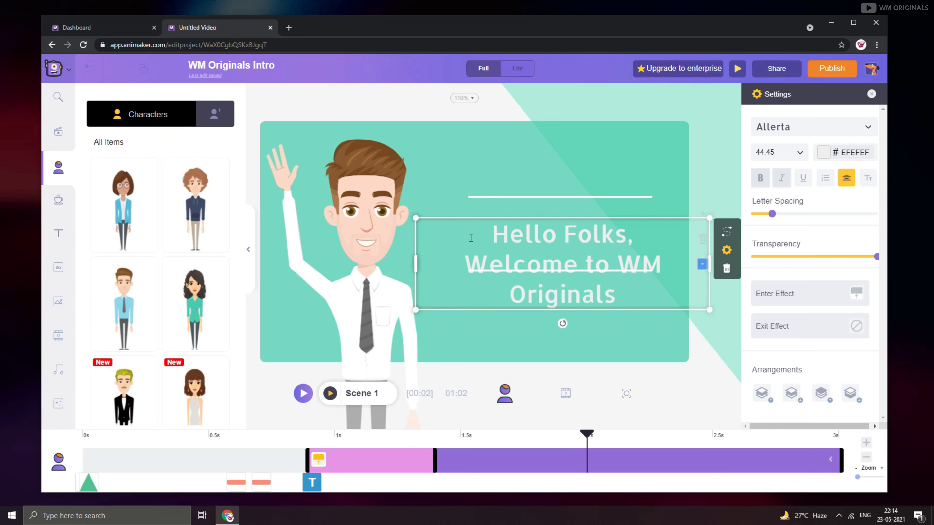
- Widen the greeting's text box, scale its text down to size 40.09, and place it between the two horizontal lines
drag(416, 265, 398, 265)
mouse_move(397, 218)
mouse_down()
mouse_move(436, 220)
mouse_move(412, 228)
mouse_up()
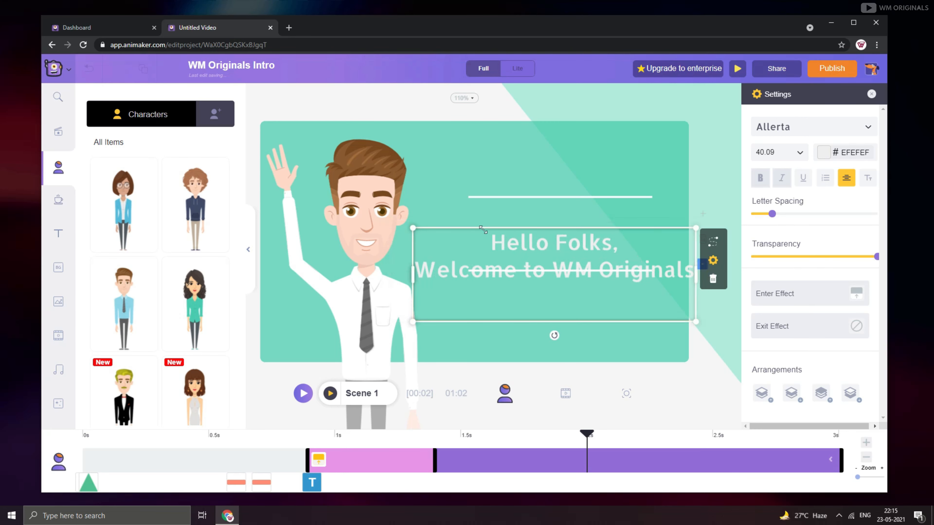
drag(483, 228, 466, 207)
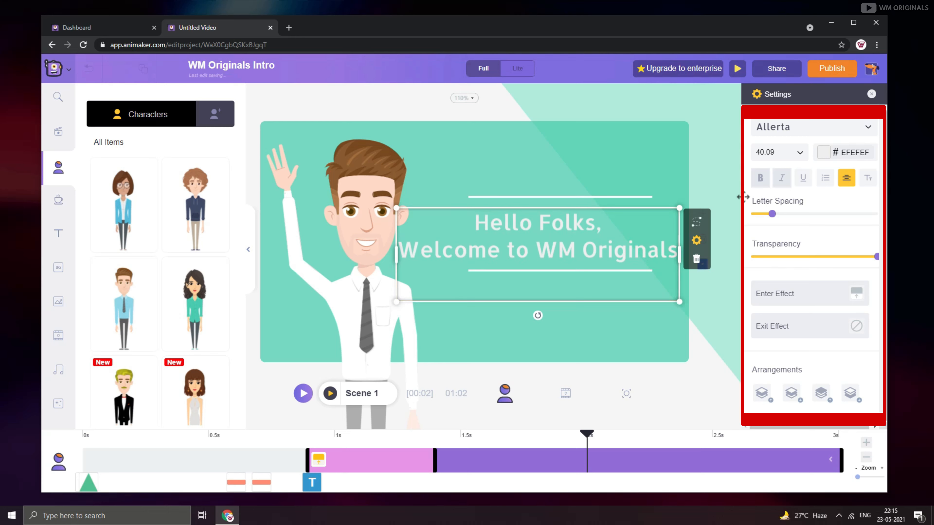
- Look over the greeting text's font, size, letter spacing and transparency settings
click(870, 129)
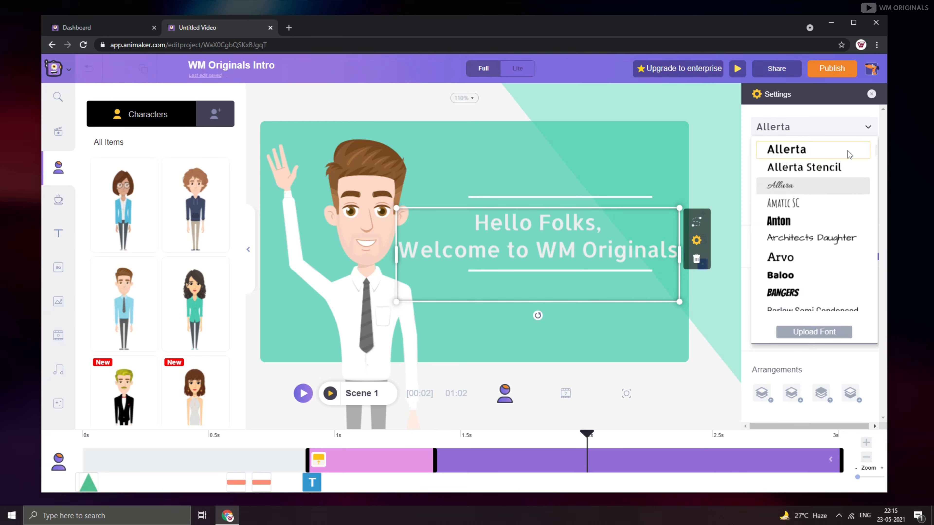
click(868, 127)
click(790, 152)
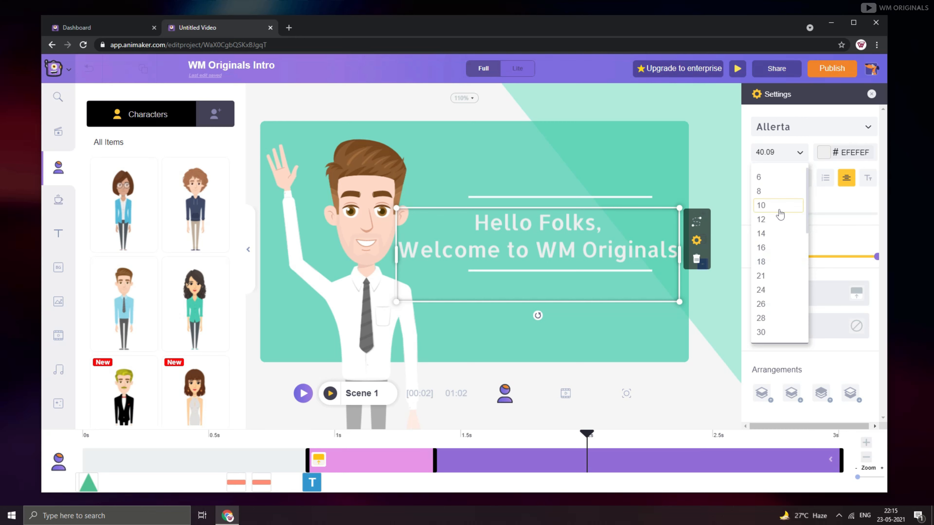
click(807, 146)
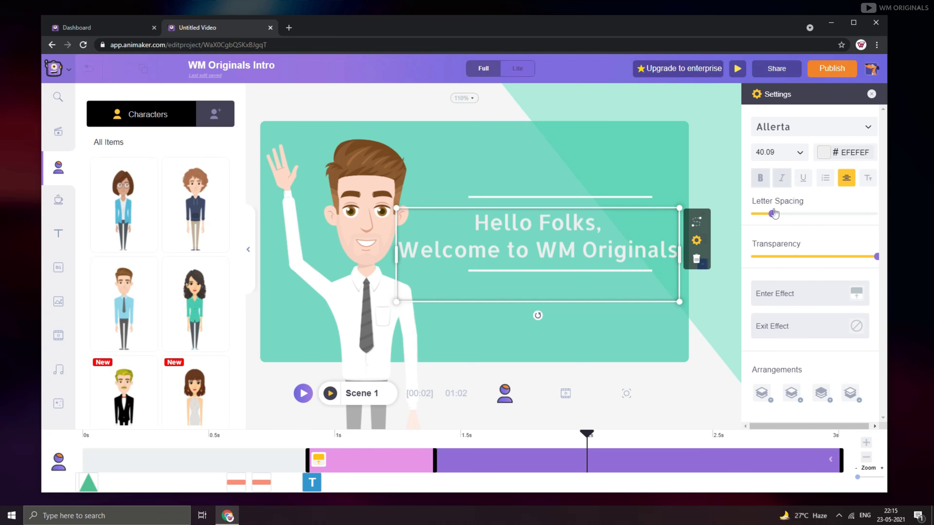
mouse_move(878, 257)
mouse_down()
mouse_move(868, 257)
mouse_move(888, 257)
mouse_up()
- Delete the light diagonal shape and the two horizontal lines around the greeting in Scene 1
click(534, 185)
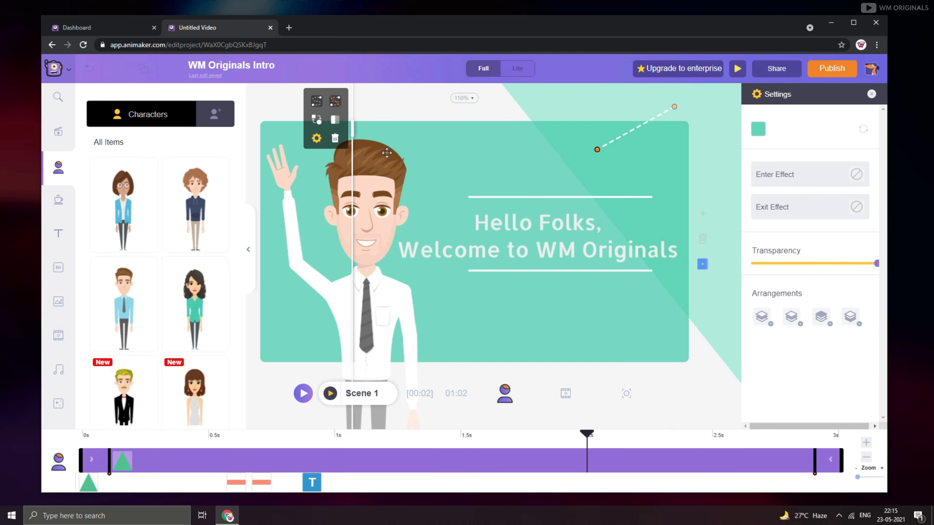
click(565, 160)
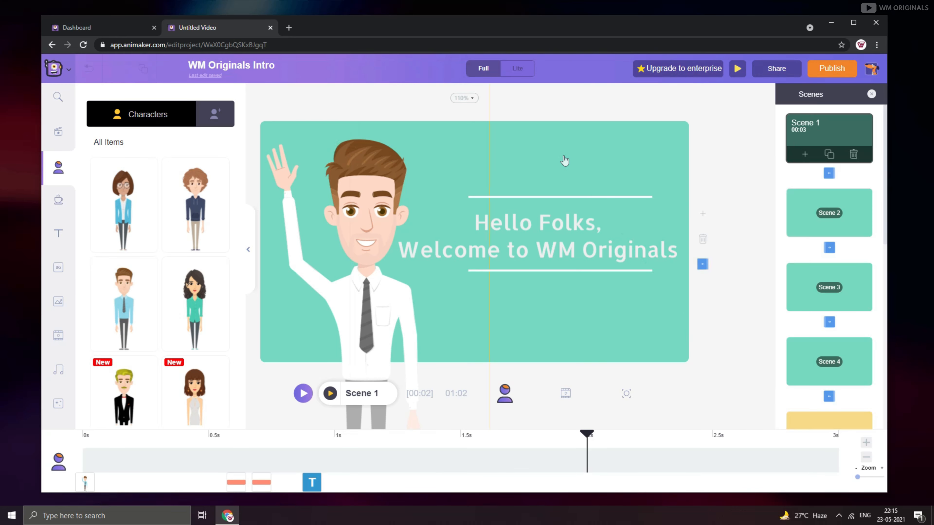
click(542, 199)
key(Delete)
click(589, 271)
key(Delete)
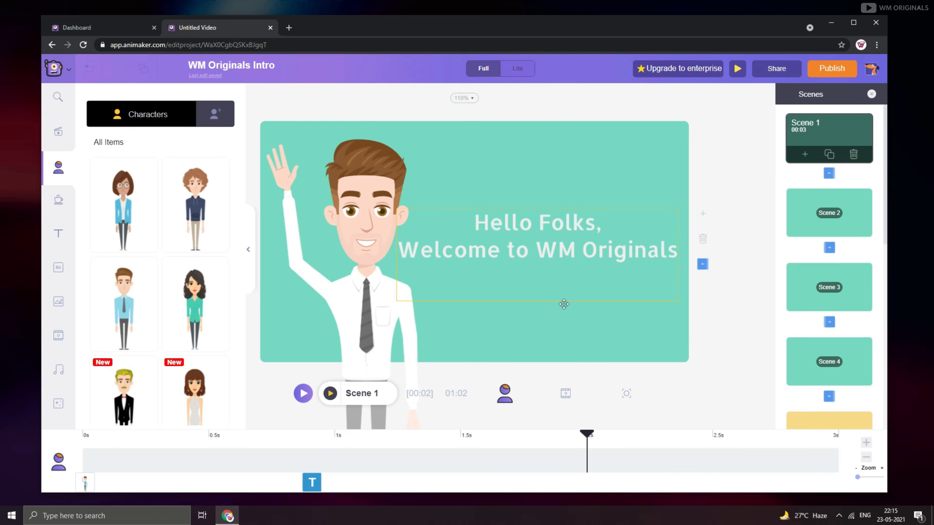
- Browse the actions for Scene 1's waving character and switch it to the neutral standing pose with both arms down
click(364, 215)
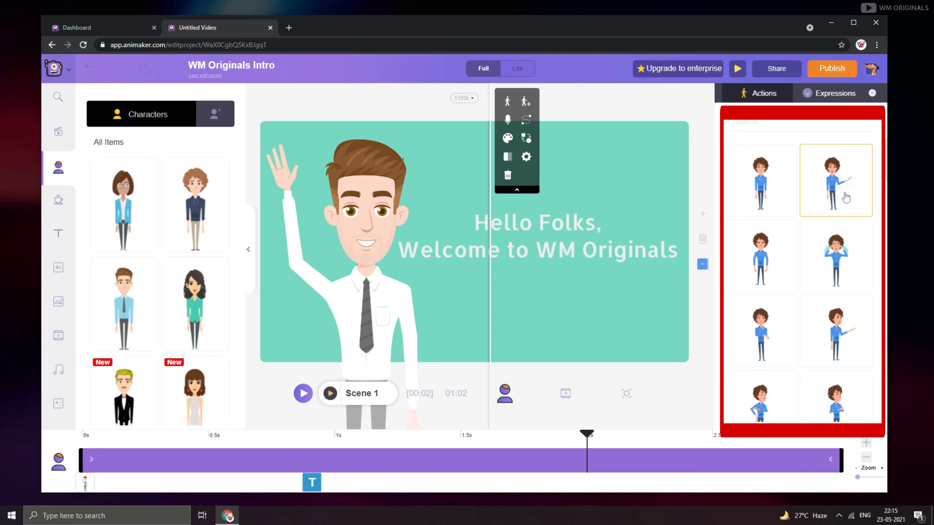
scroll(840, 228, down, 2)
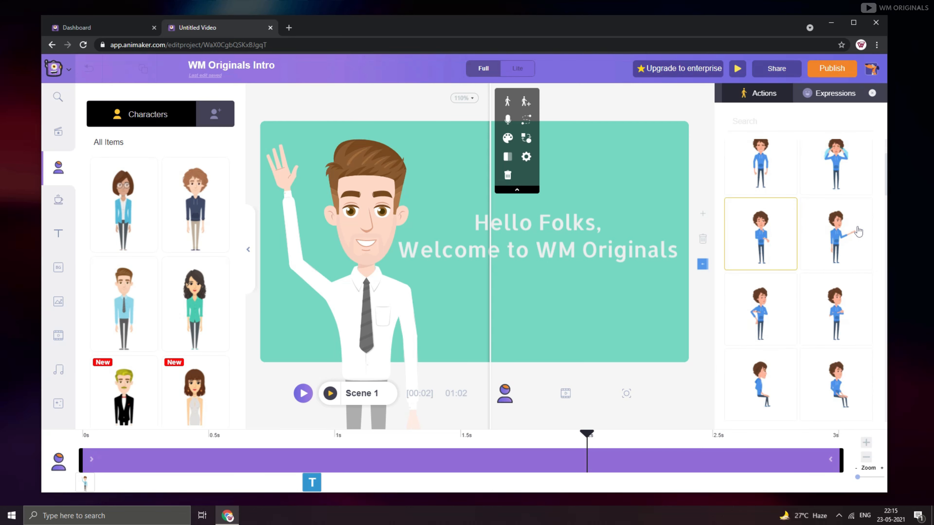
scroll(839, 239, down, 2)
scroll(827, 250, down, 3)
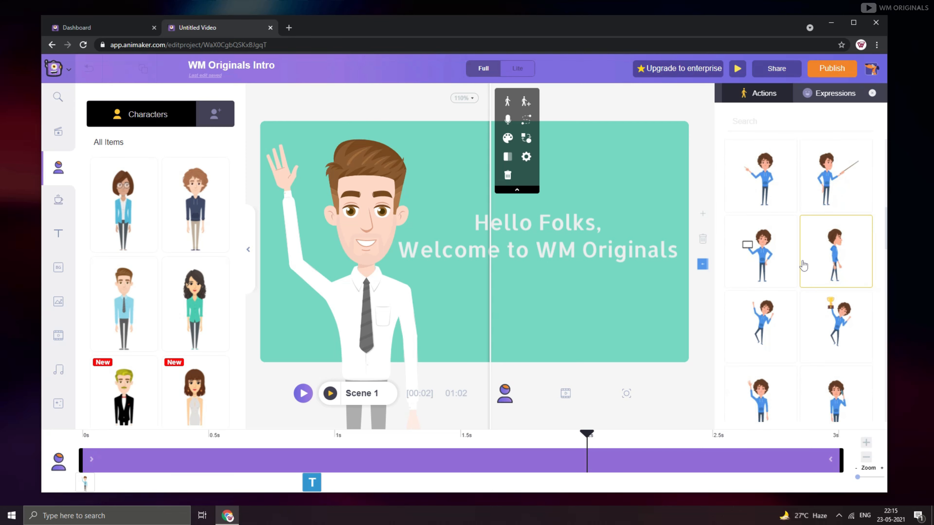
scroll(804, 266, down, 2)
scroll(844, 250, down, 4)
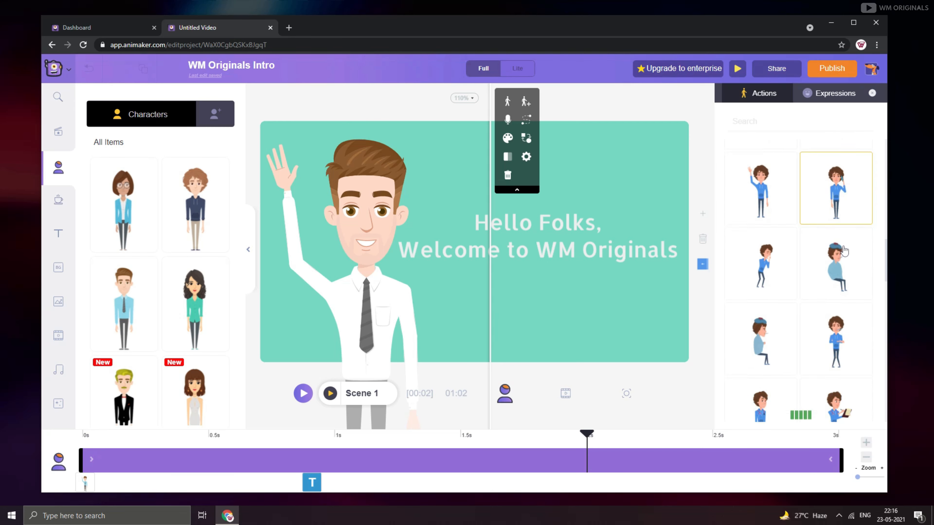
scroll(842, 255, down, 5)
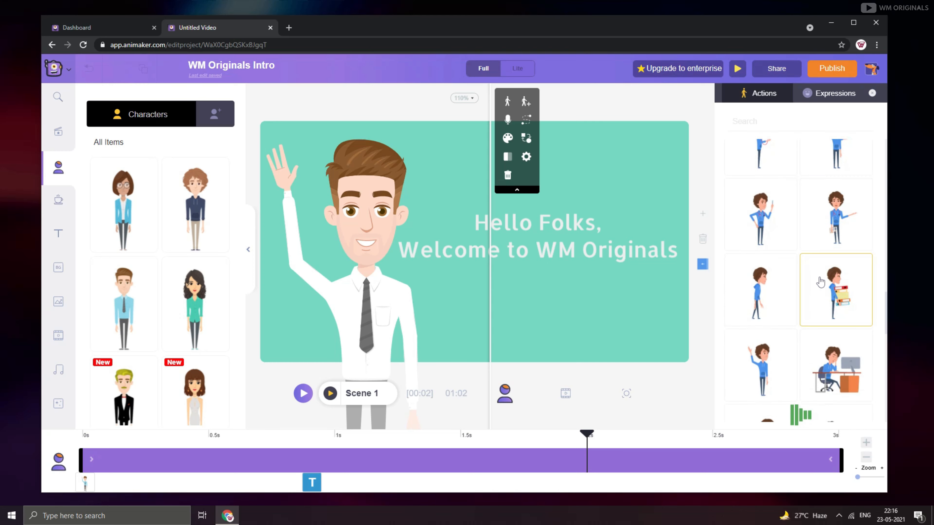
click(841, 339)
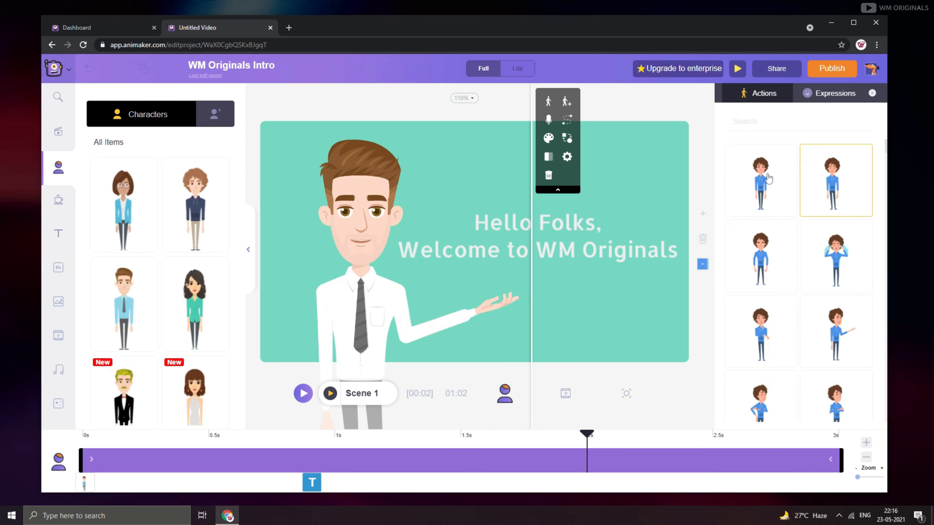
- Give the character the open-mouthed happy expression and shift it slightly up and to the left in Scene 1
click(829, 94)
click(801, 136)
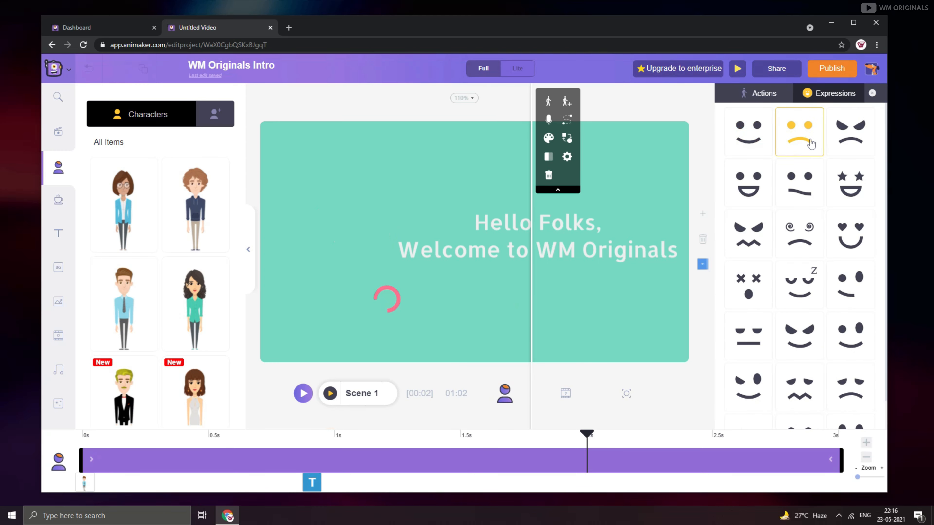
click(761, 142)
click(746, 184)
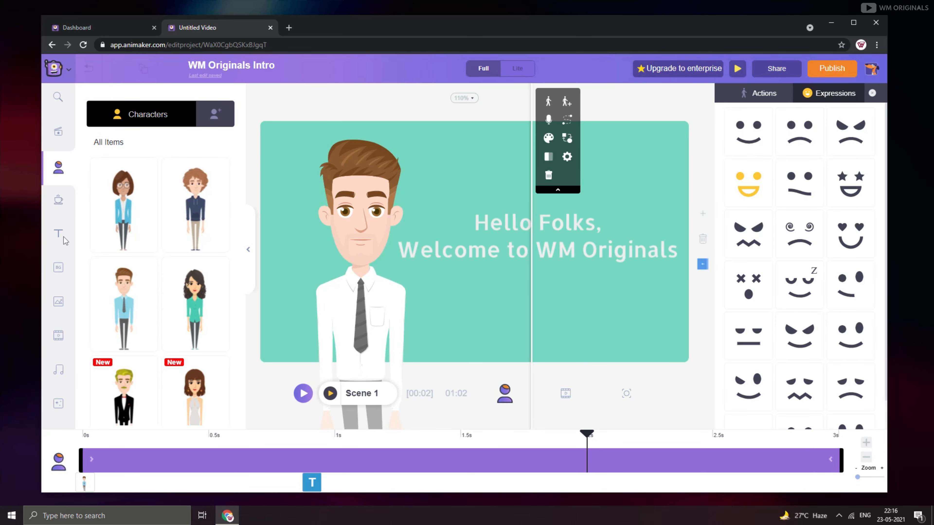
drag(377, 202, 368, 196)
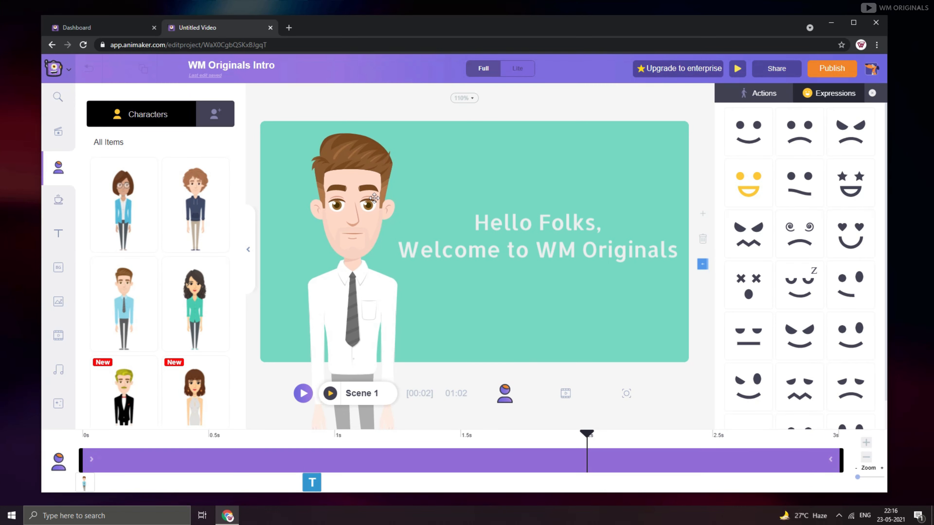
- Start a text-to-speech voice-over for the character with the script "Hello Folks, Welcome to wm originals myself", the presenter's name, "back with another video"
click(539, 125)
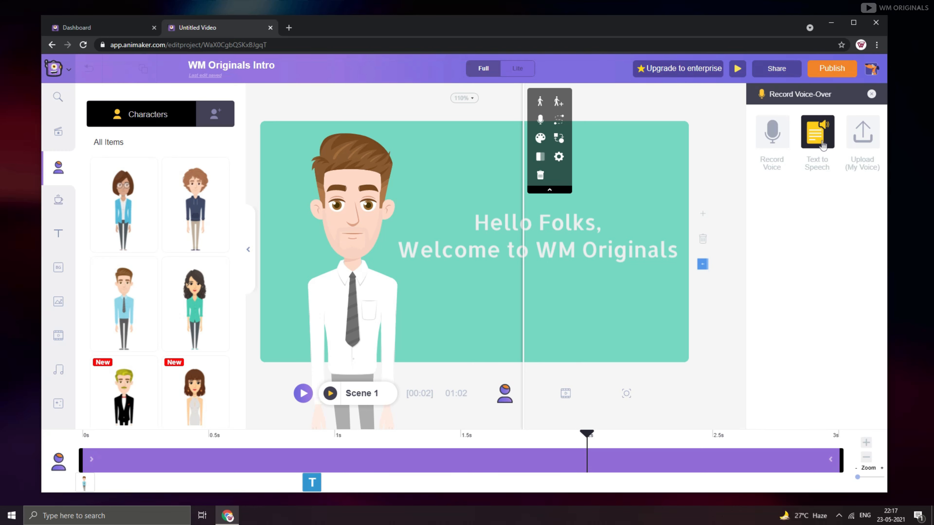
click(822, 145)
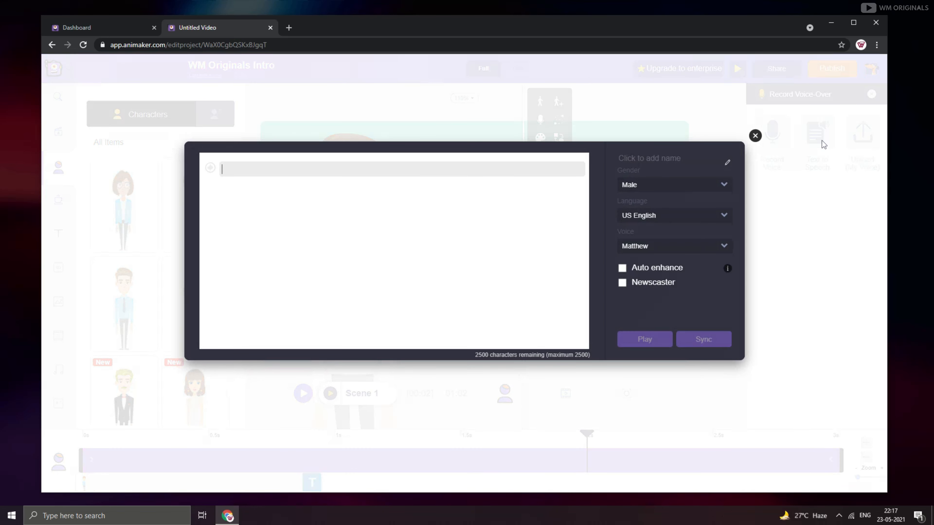
text(Hello Folks, Welcome to wm originals)
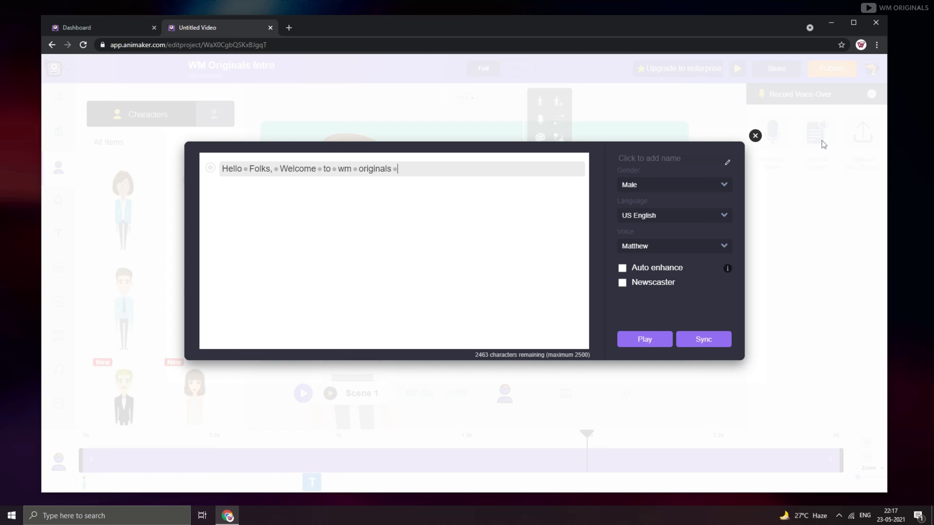
text( akhil back with another video)
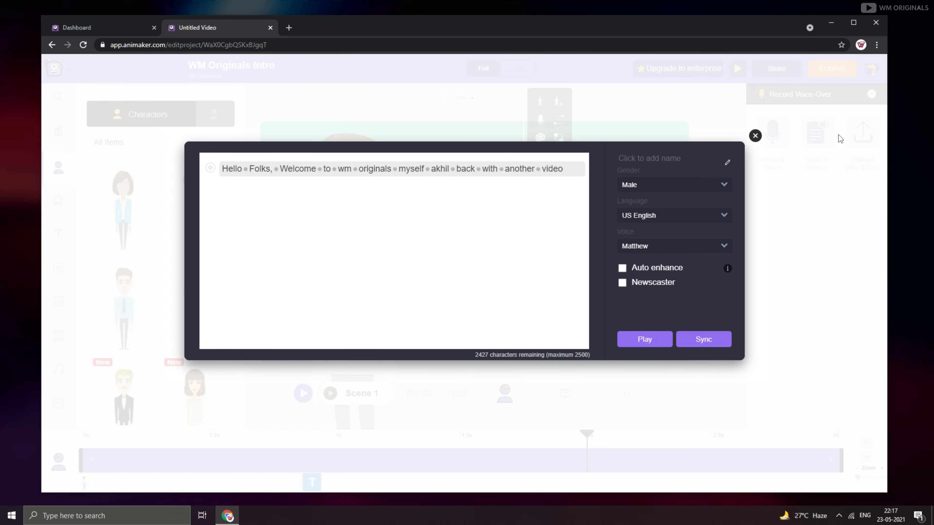
- Set the voice-over to male and Indian English, and sync the speech to the character
click(724, 185)
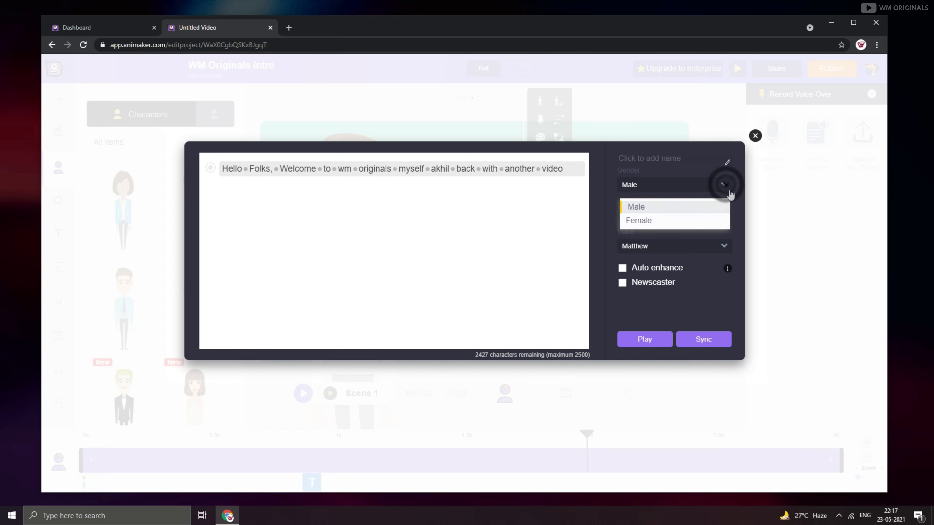
click(715, 209)
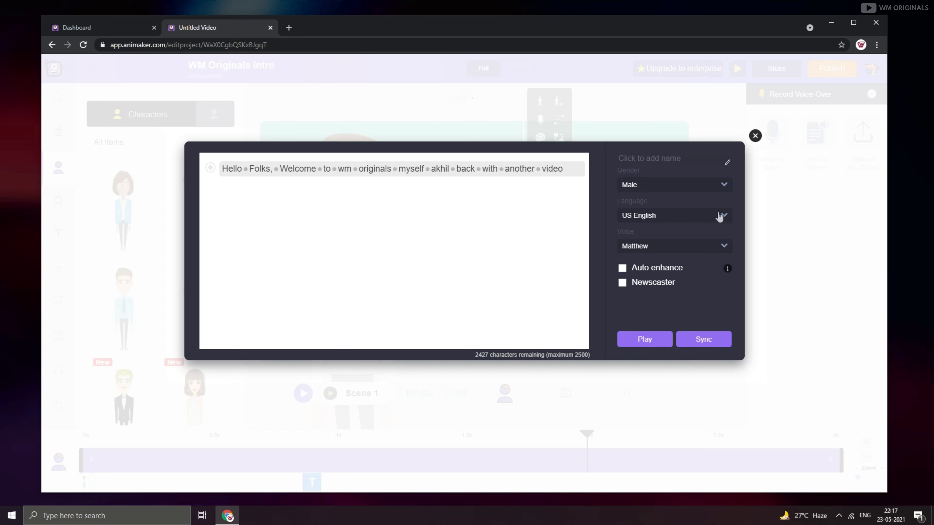
click(719, 216)
scroll(672, 290, down, 5)
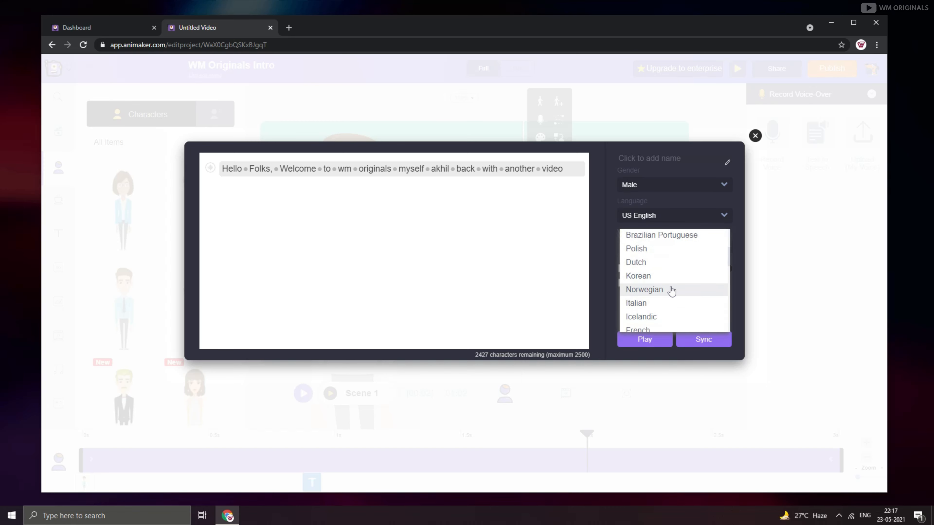
scroll(672, 291, down, 4)
click(675, 302)
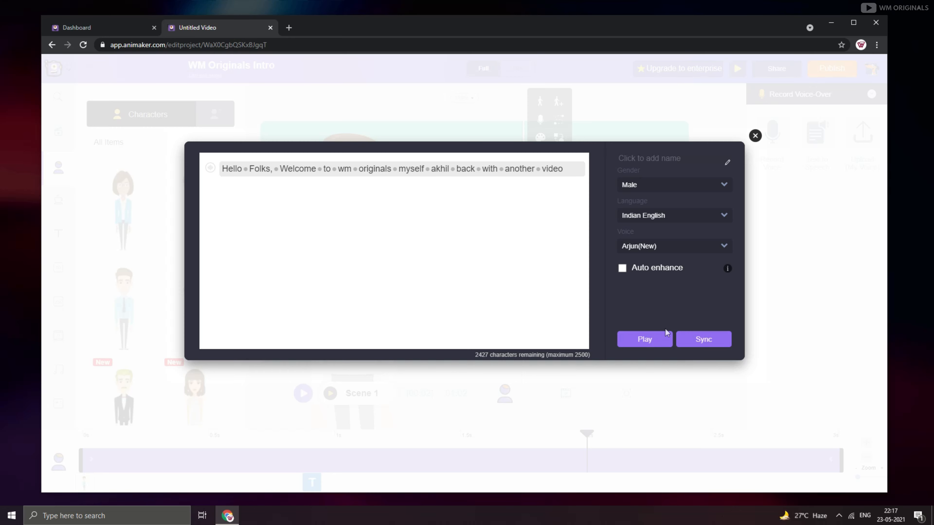
click(704, 340)
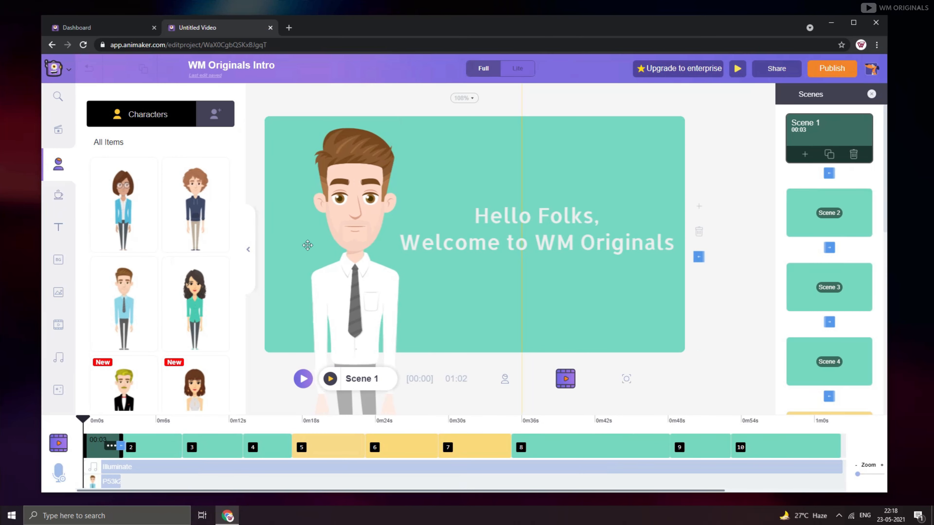
click(54, 231)
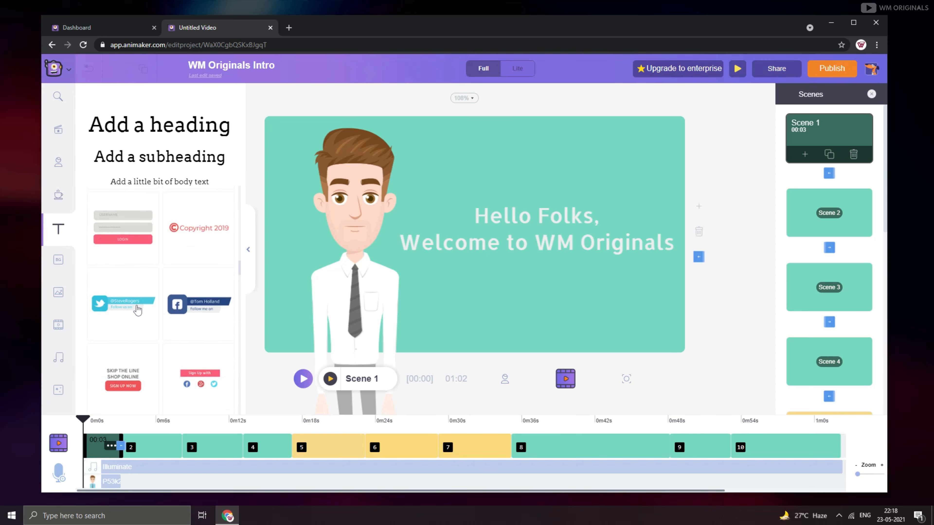
click(187, 295)
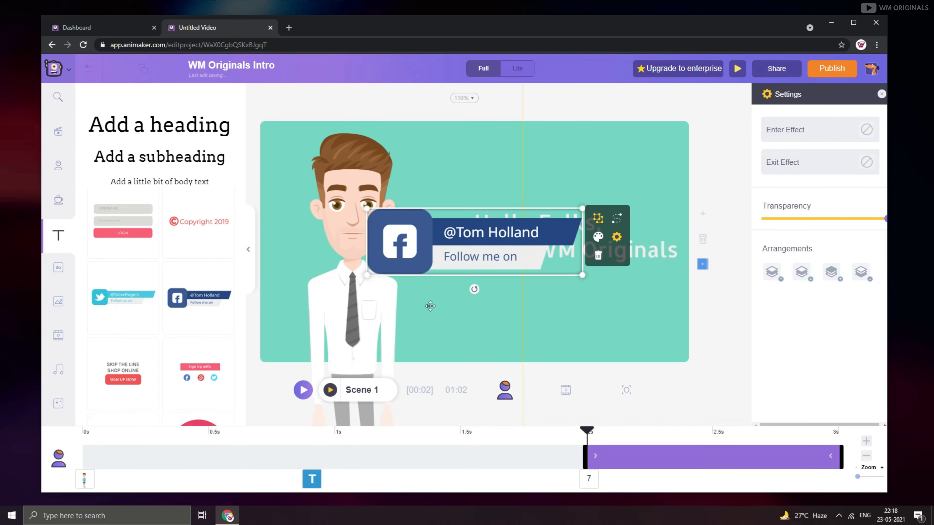
double_click(457, 234)
drag(457, 234, 538, 237)
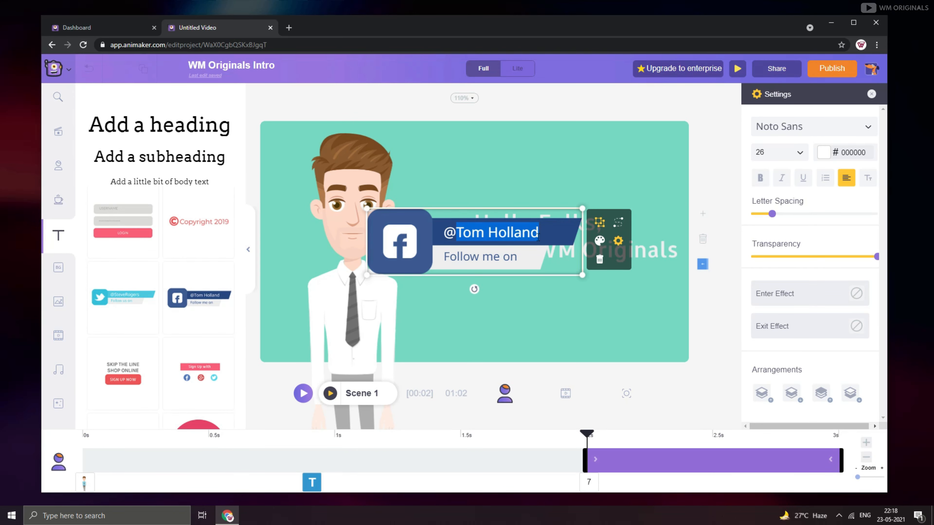
text(WM Originals)
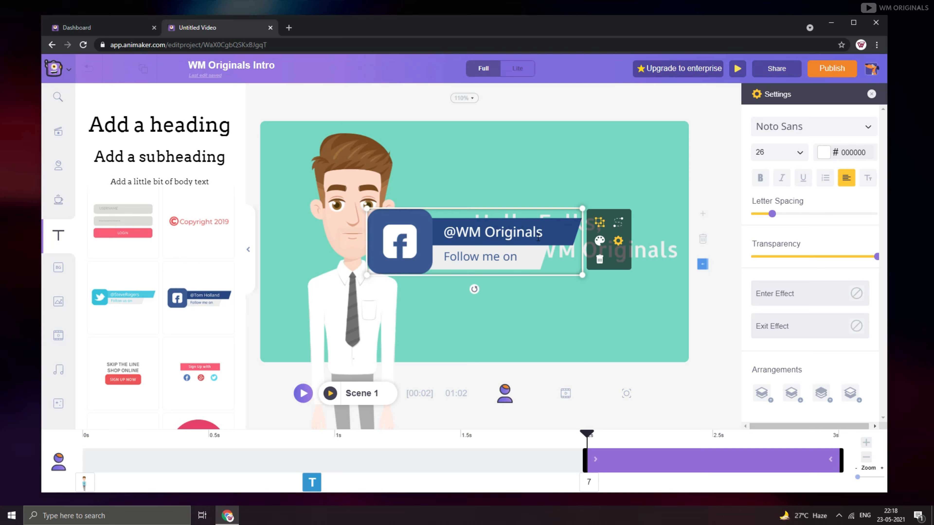
- Shrink the Facebook handle graphic to about half its size and place it in Scene 1's lower-right corner
drag(583, 208, 464, 246)
drag(398, 260, 618, 340)
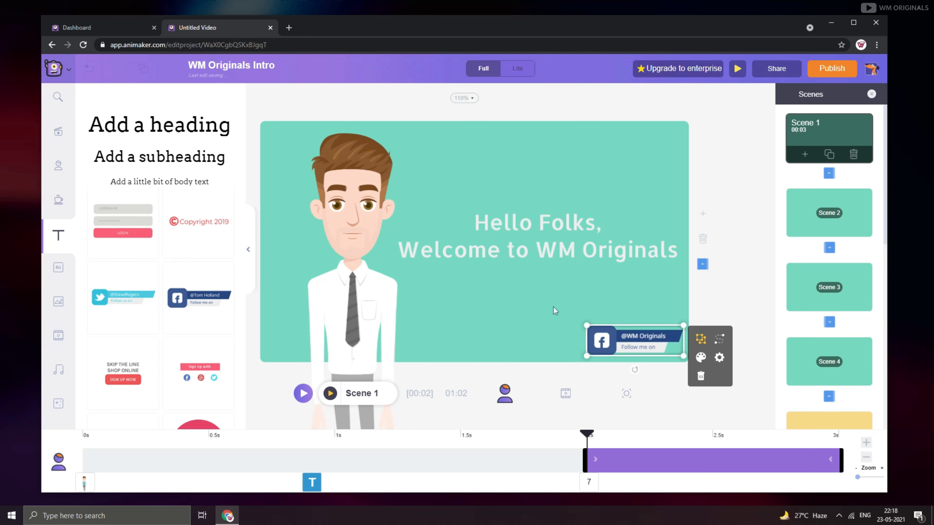
click(720, 276)
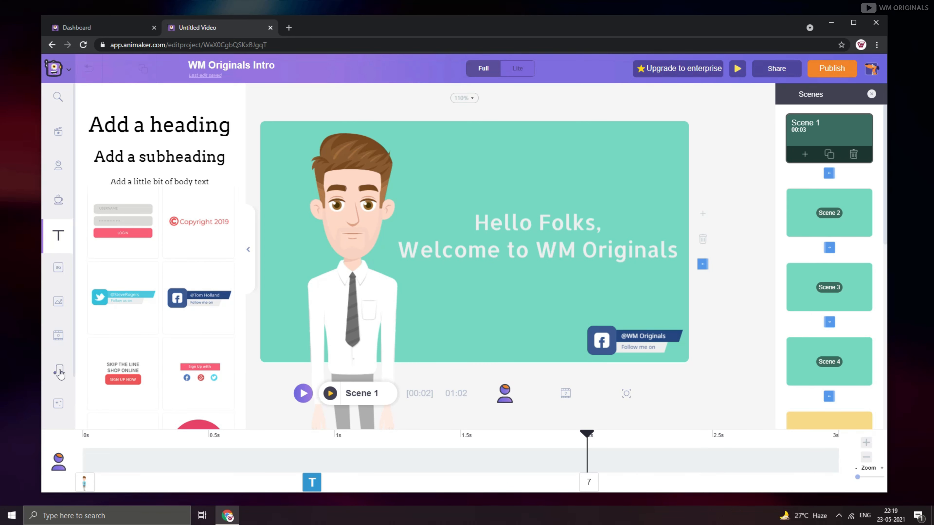
- Add the press microphones screen effect to Scene 1 and scale it down to about half size over the character's body
click(58, 404)
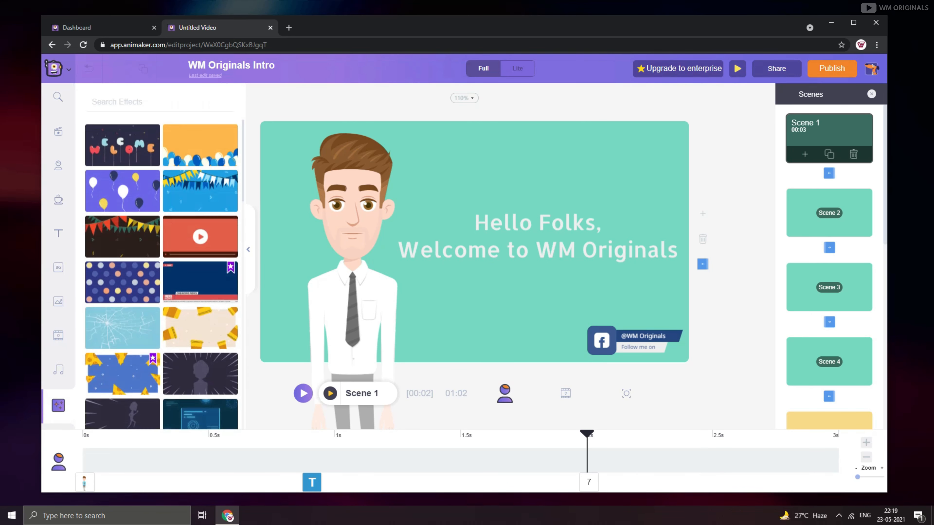
scroll(158, 337, down, 5)
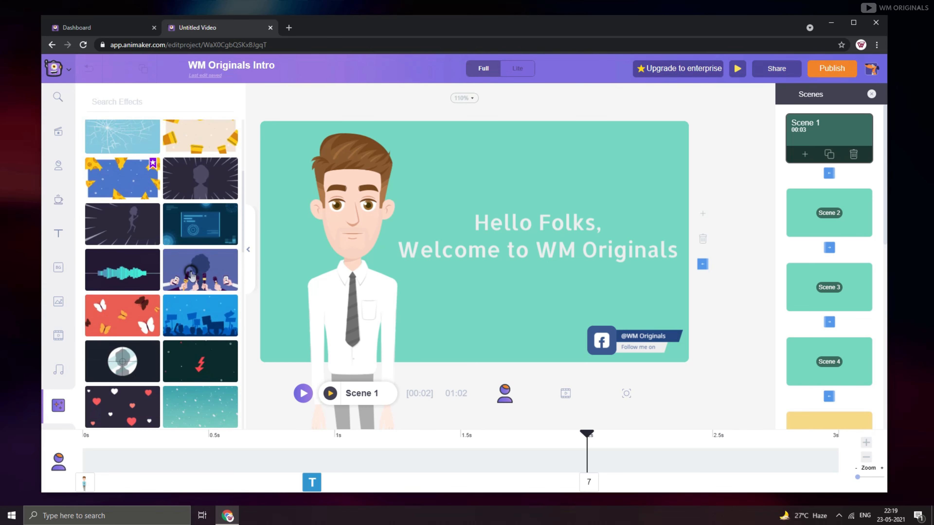
click(191, 274)
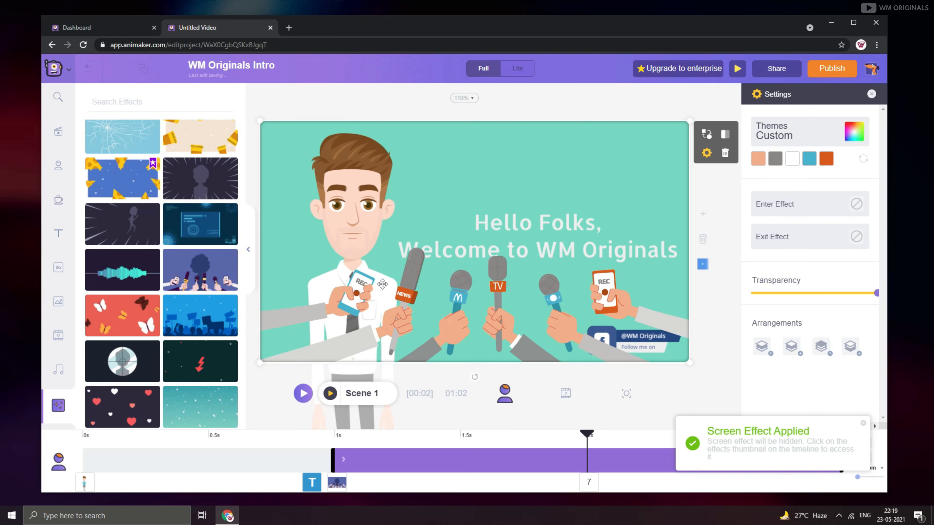
drag(598, 134, 406, 231)
drag(315, 327, 370, 342)
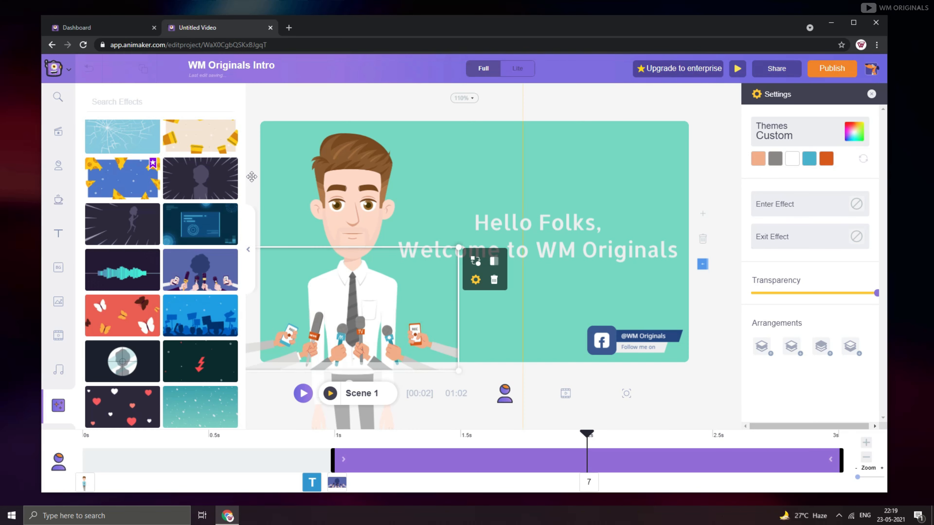
key(Delete)
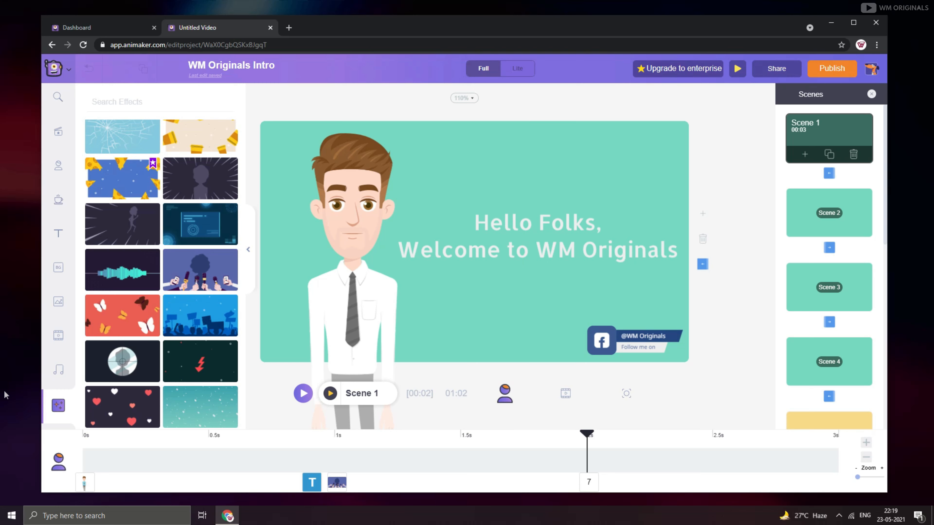
- Set the uploaded banner_hero image as Scene 1's background and preview the scene
scroll(55, 383, down, 2)
click(58, 376)
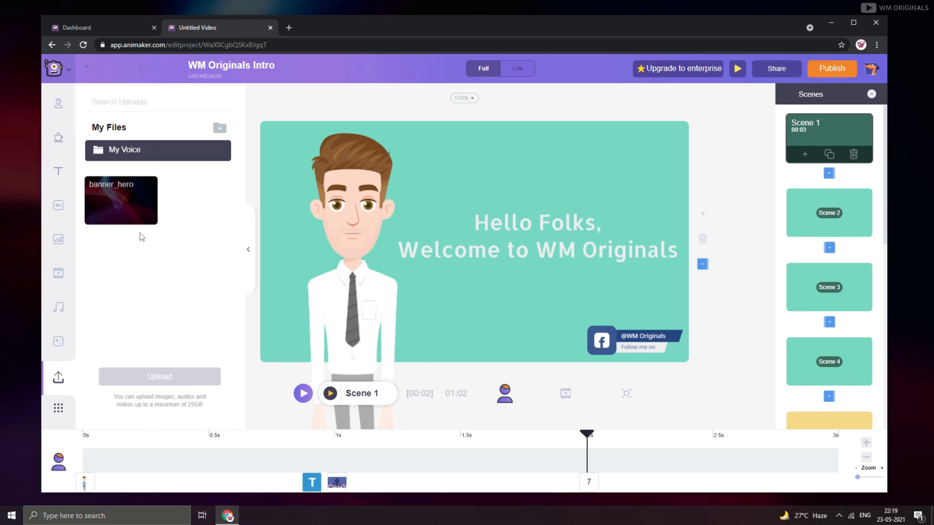
click(113, 209)
right_click(505, 239)
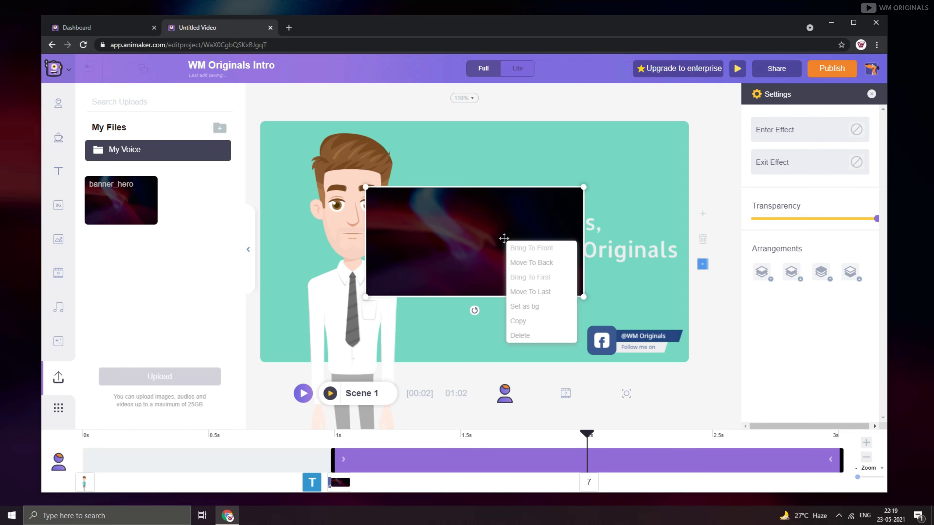
click(536, 309)
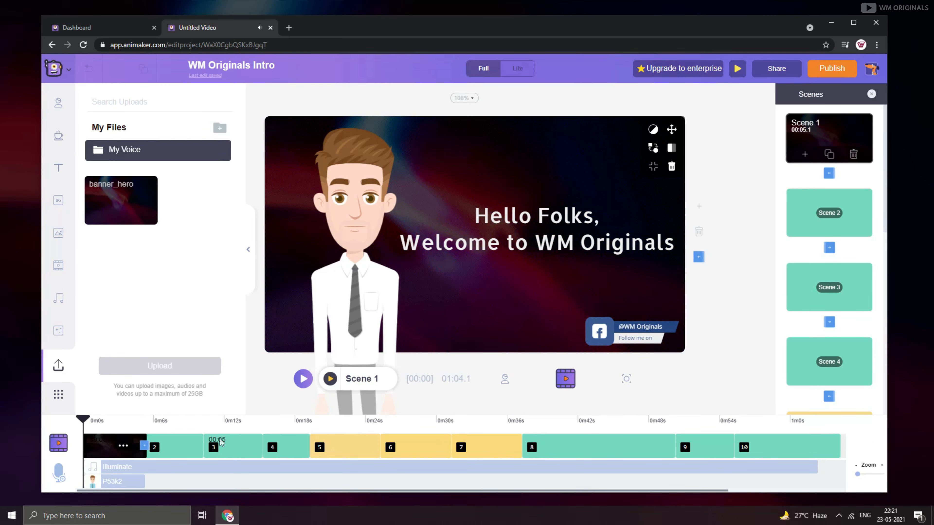
click(331, 380)
- Duplicate Scene 1 and replace the greeting text in the copy with "How to make"
click(830, 157)
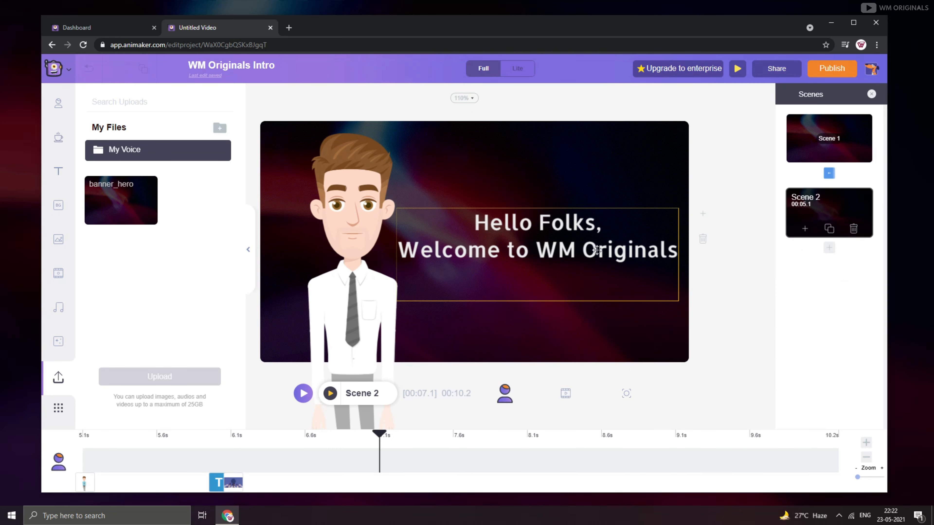
double_click(597, 250)
key(ctrl+a)
text(How to make)
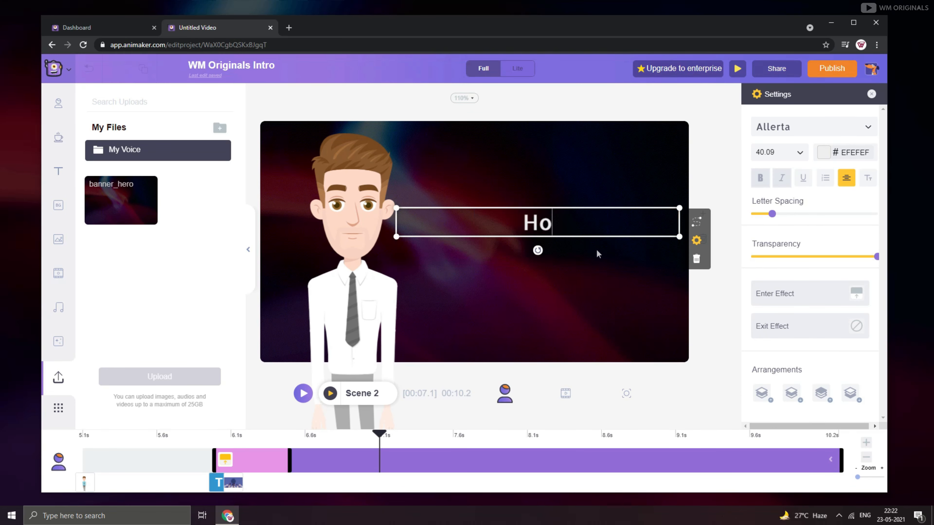
click(587, 275)
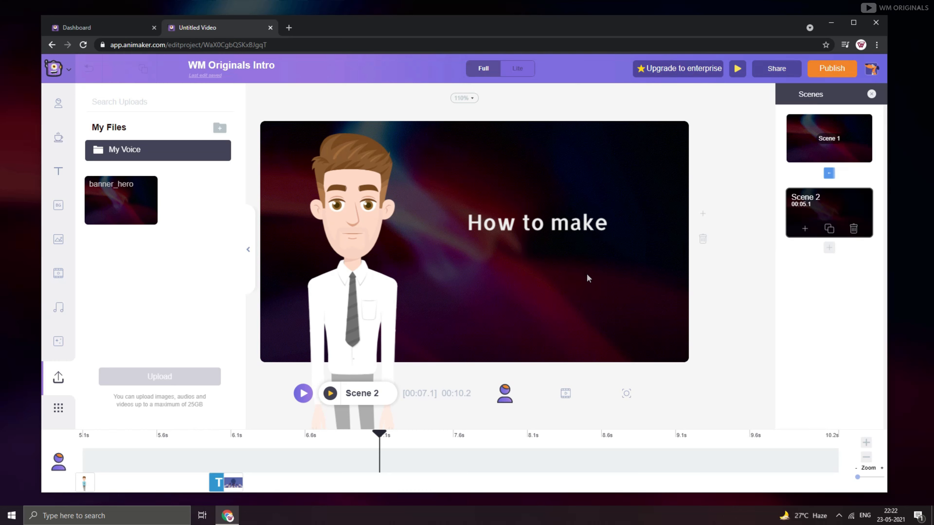
- Add the "SOULFUL SUNDAYS" text banner to Scene 2 and change its text to "ANIMATION VIDEO"
click(375, 257)
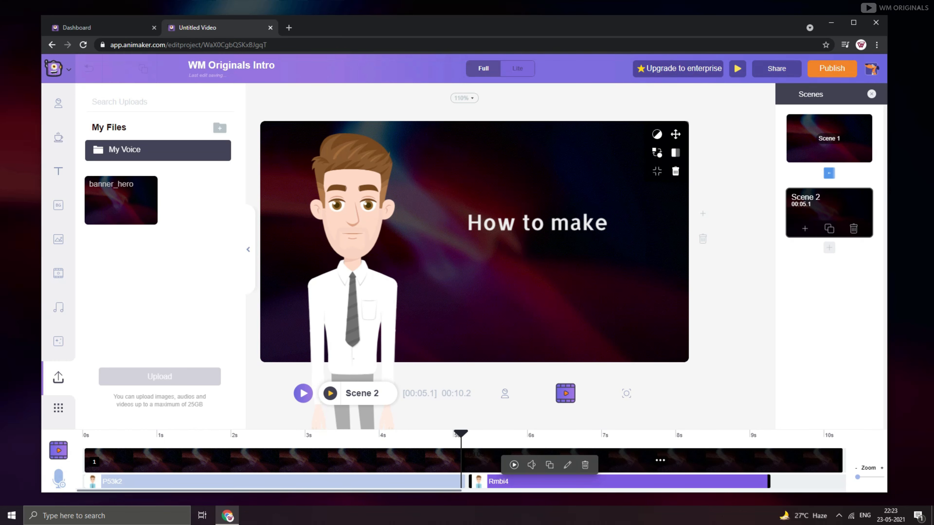
click(58, 176)
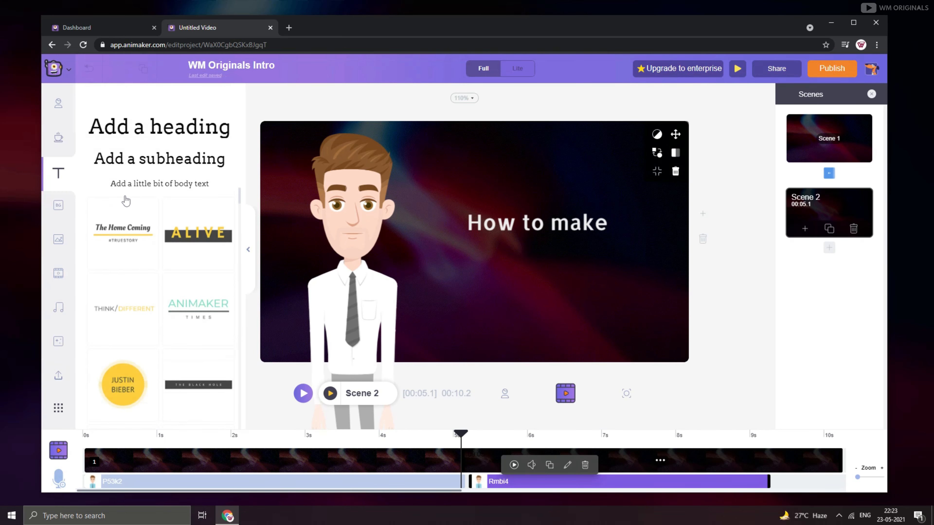
scroll(156, 258, down, 3)
scroll(157, 261, down, 1)
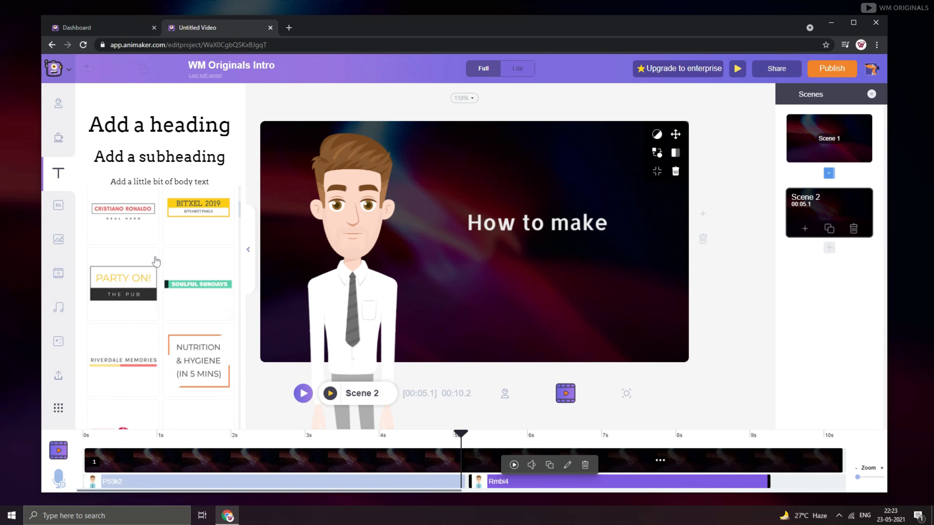
click(193, 295)
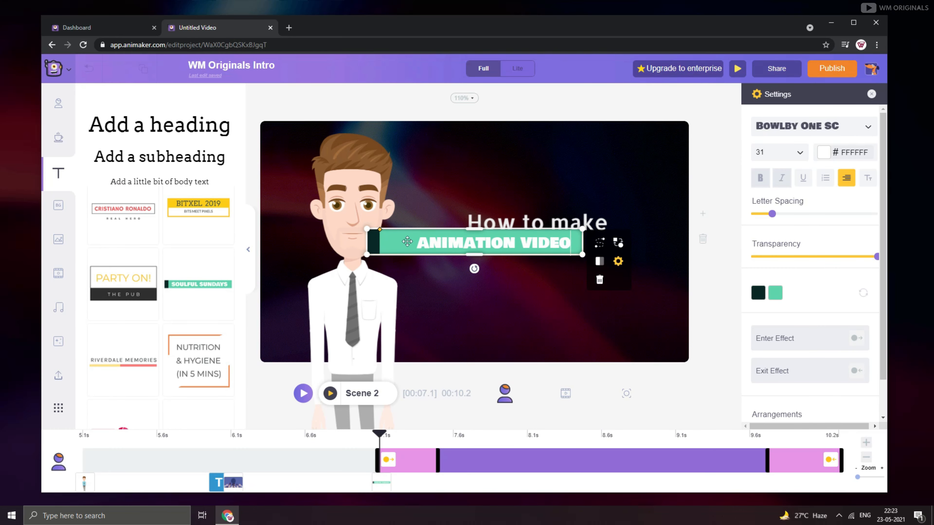
- Set the "ANIMATION VIDEO" banner's font size to 36
click(795, 151)
click(769, 311)
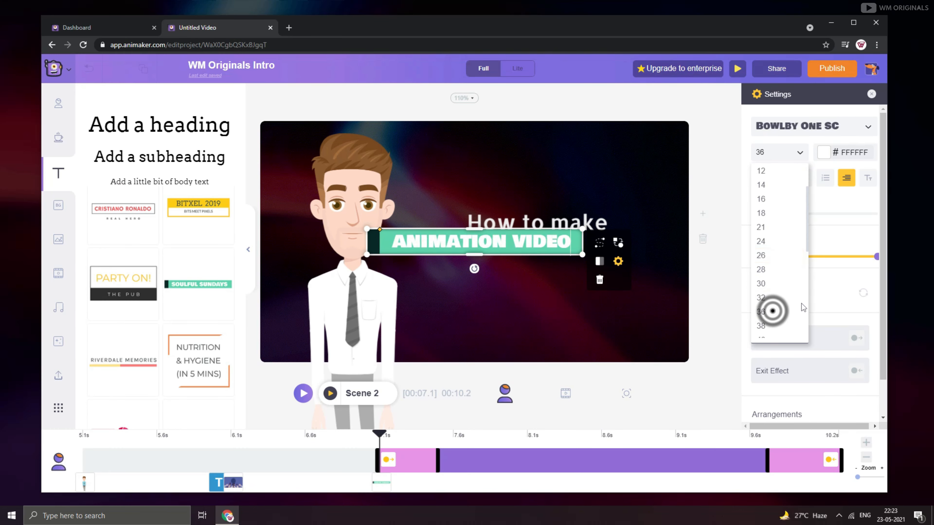
click(632, 310)
double_click(480, 241)
- Recolor both parts of the "ANIMATION VIDEO" banner dark blue and place it directly below "How to make"
click(775, 293)
click(680, 215)
click(663, 215)
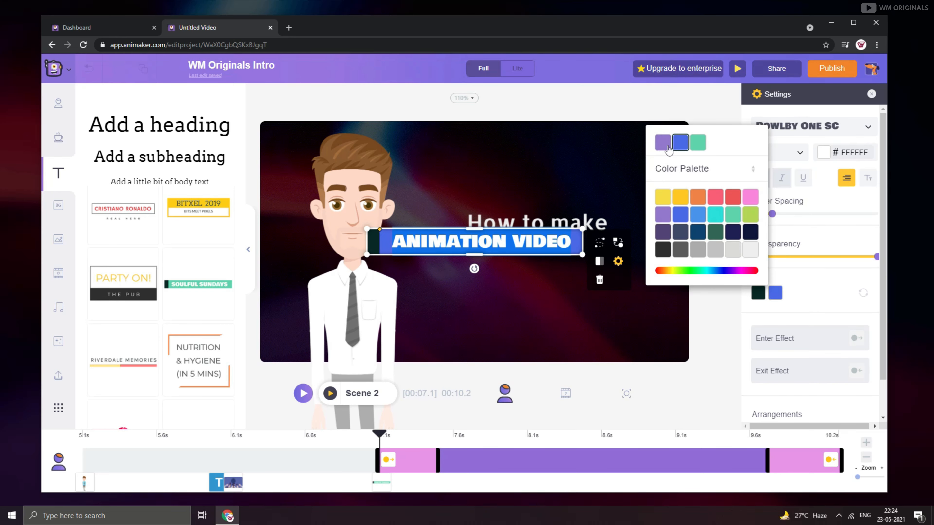
click(697, 232)
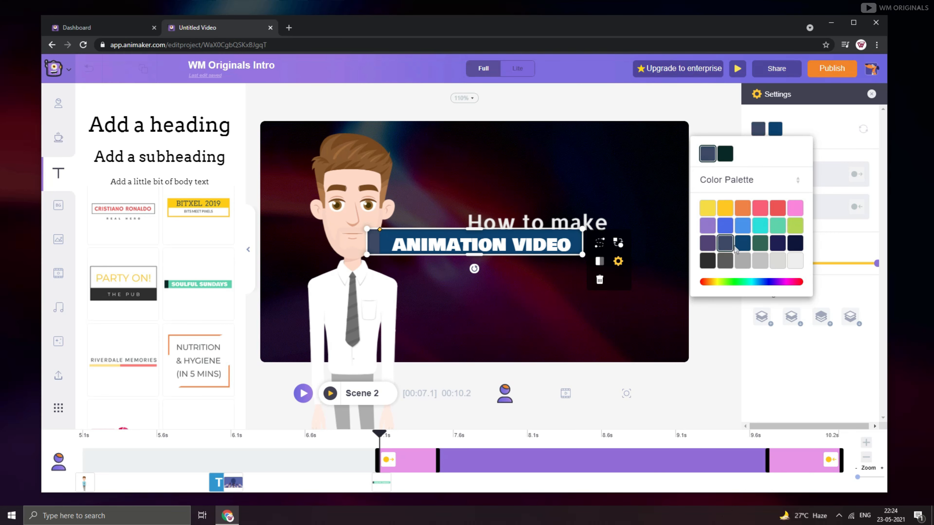
click(742, 243)
click(717, 200)
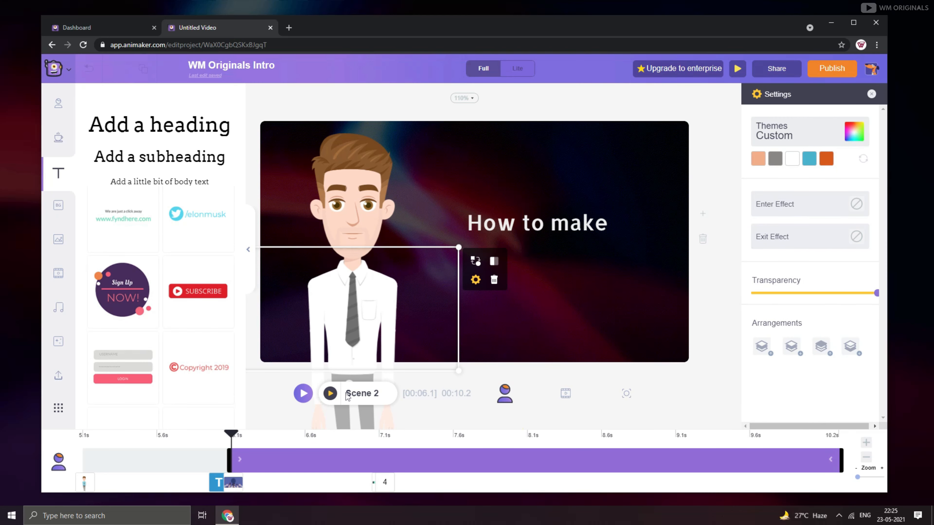
- Add the red SUBSCRIBE graphic from the text collection to Scene 2 and place it in the scene's lower-right corner
click(371, 319)
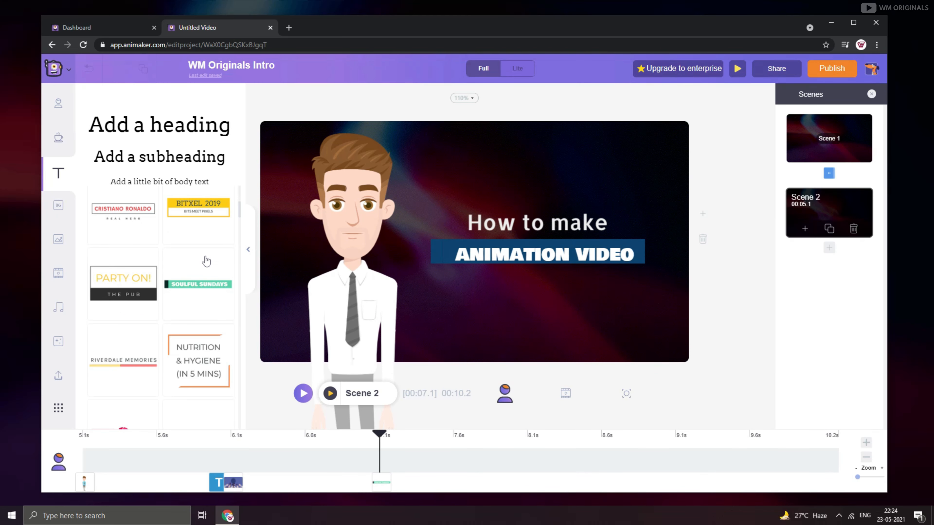
scroll(206, 261, down, 10)
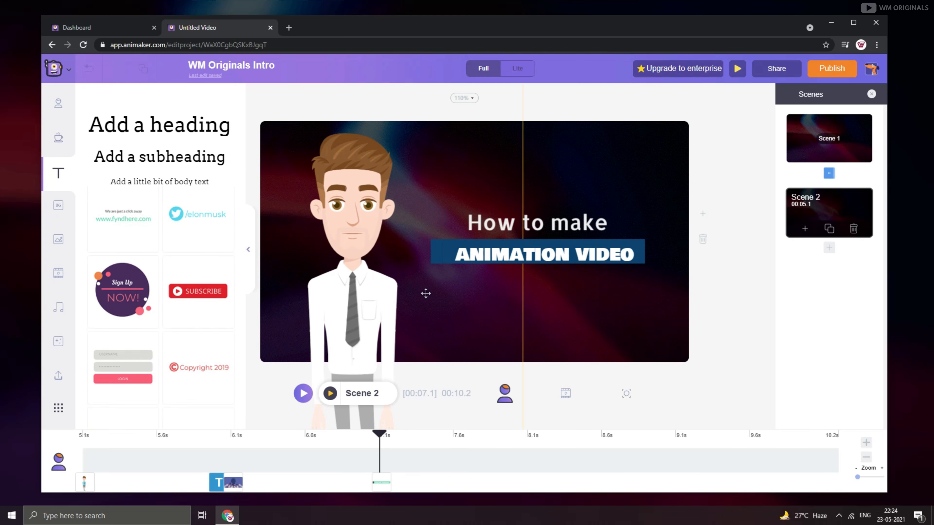
drag(368, 214, 589, 333)
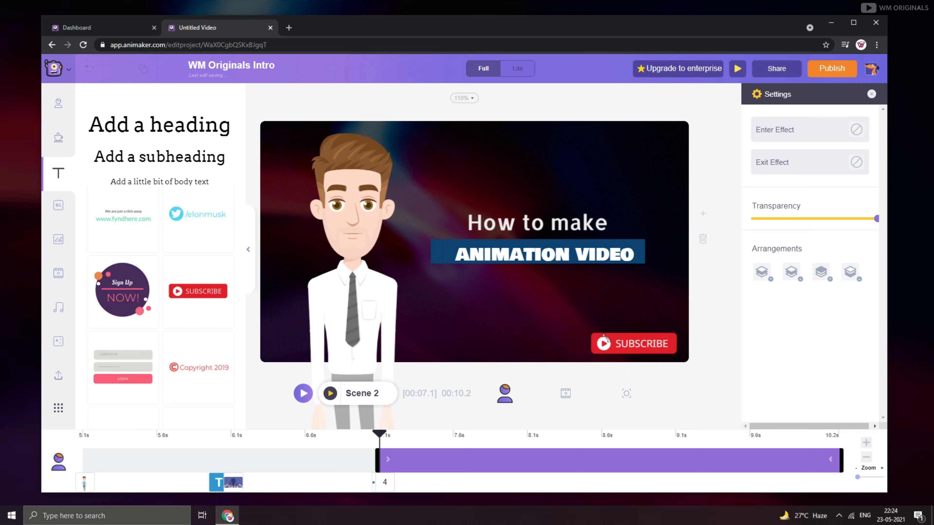
click(604, 337)
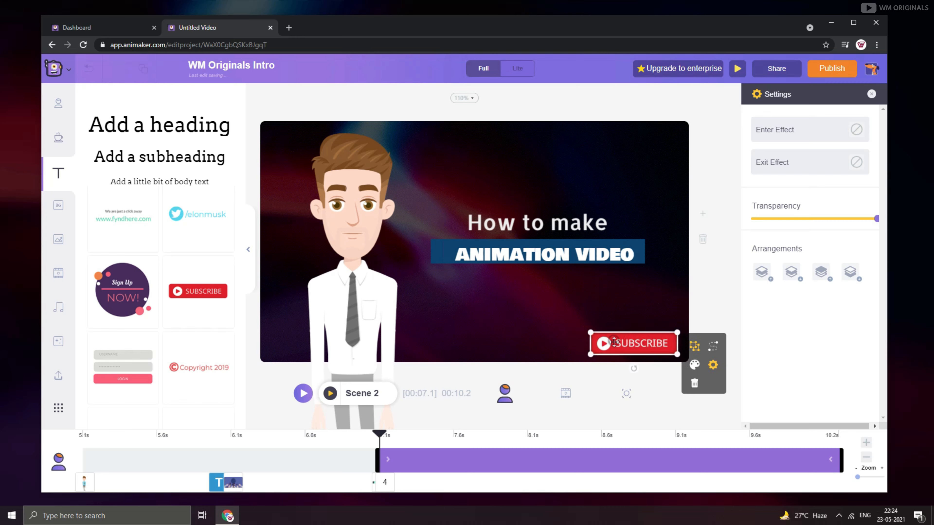
drag(614, 342, 614, 343)
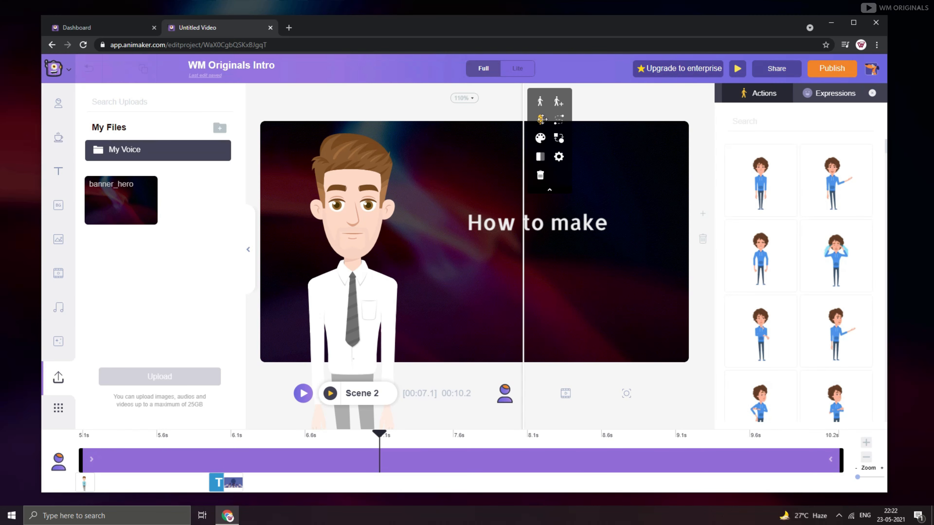
- Give the Scene 2 character a text-to-speech voice-over reading "and today I will tell you how to make animation video like this."
click(541, 119)
click(817, 142)
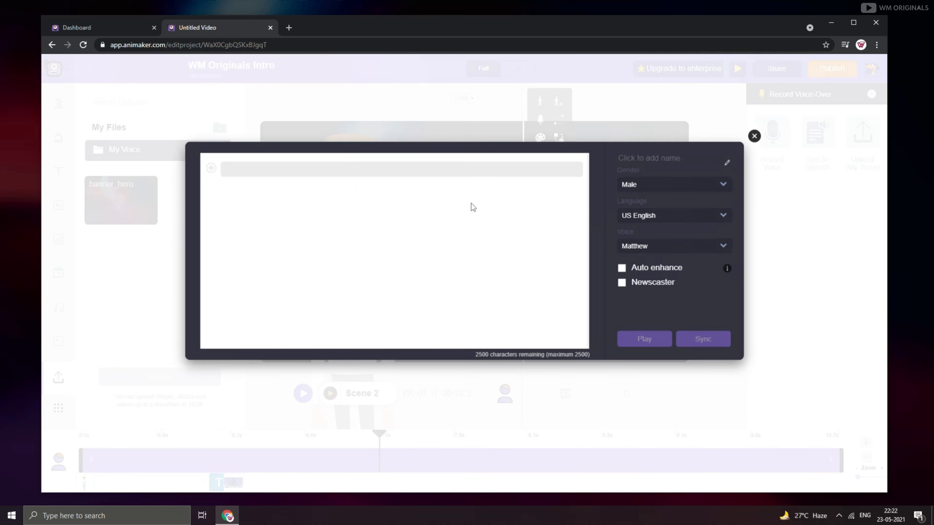
click(256, 171)
text(and today I will tell you how to make animation video like this.)
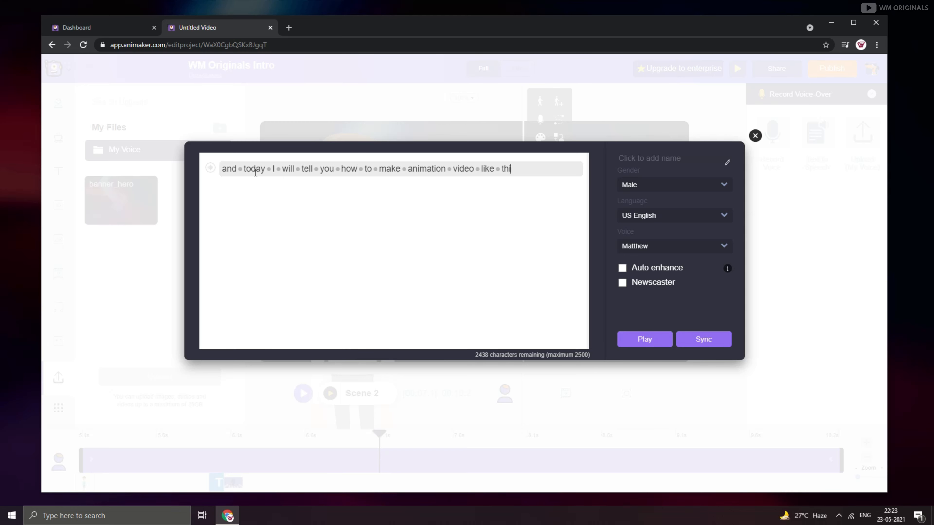
- Sync the voice-over to the character with Indian English as its language and preview Scene 2
click(724, 216)
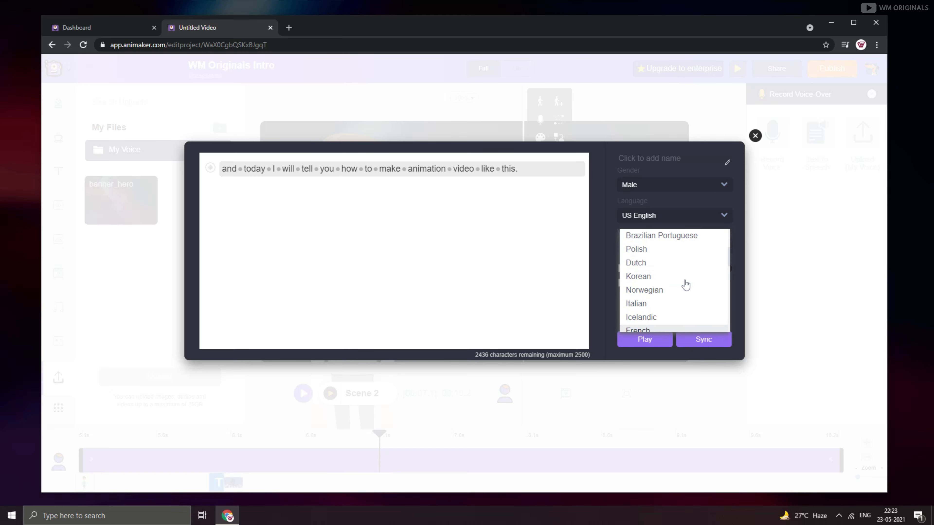
scroll(683, 283, down, 5)
click(672, 303)
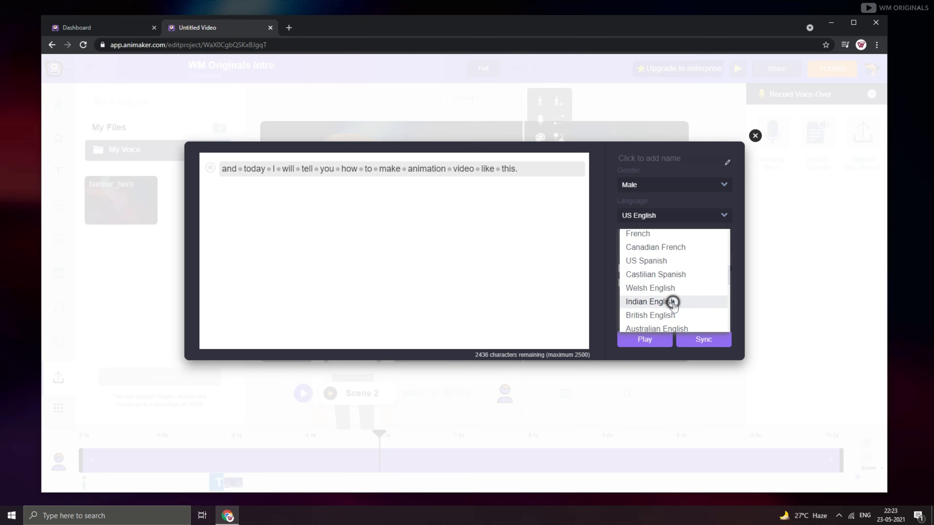
click(700, 339)
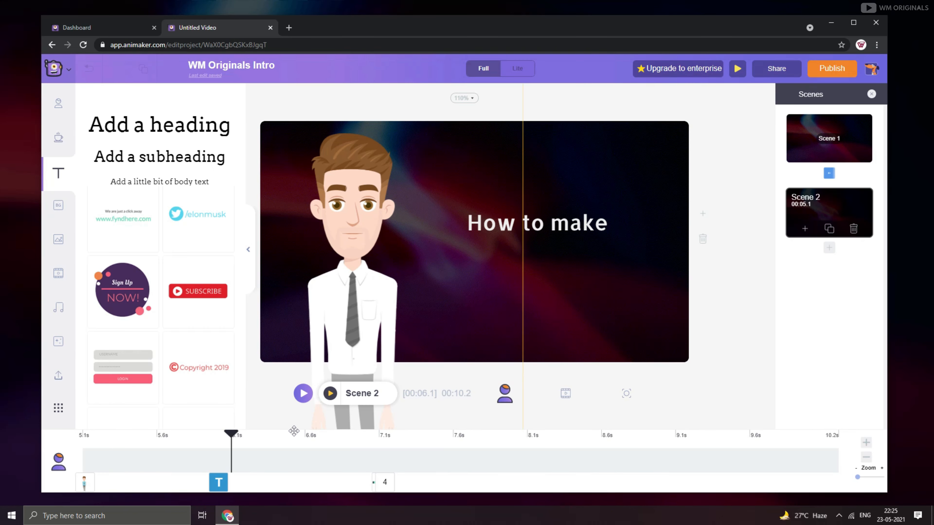
click(330, 394)
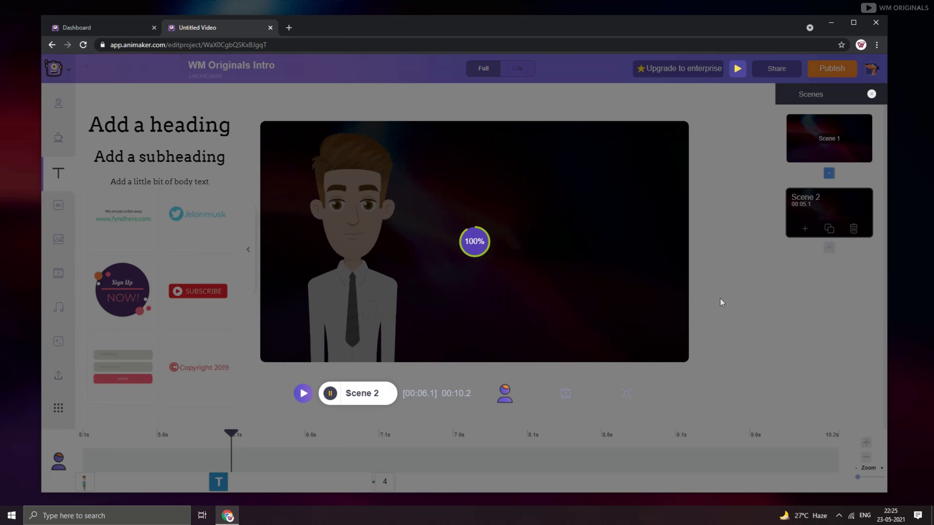